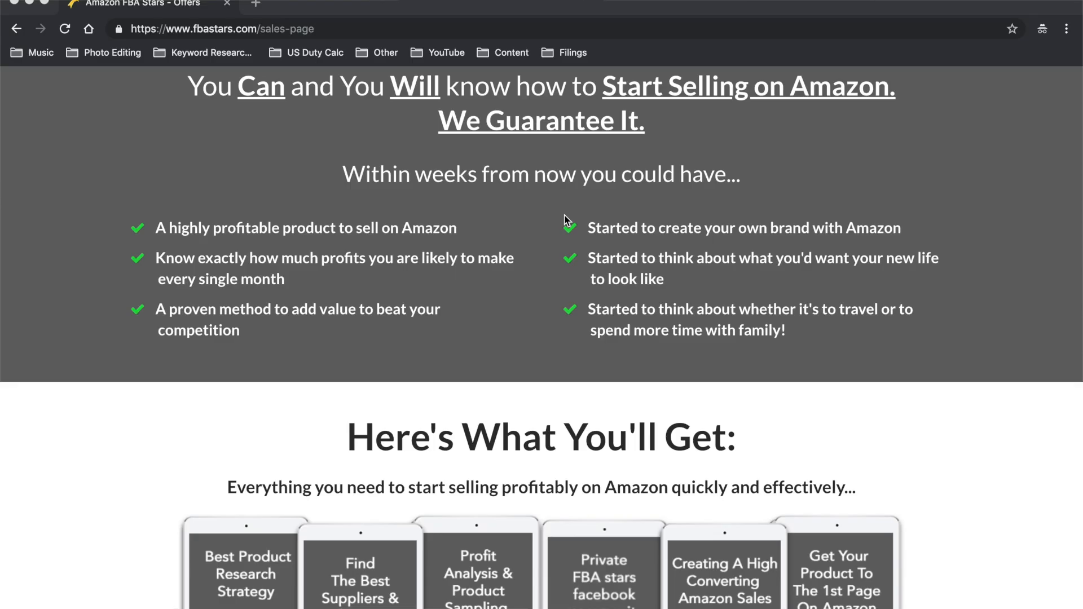
scroll(567, 220, "down", 7)
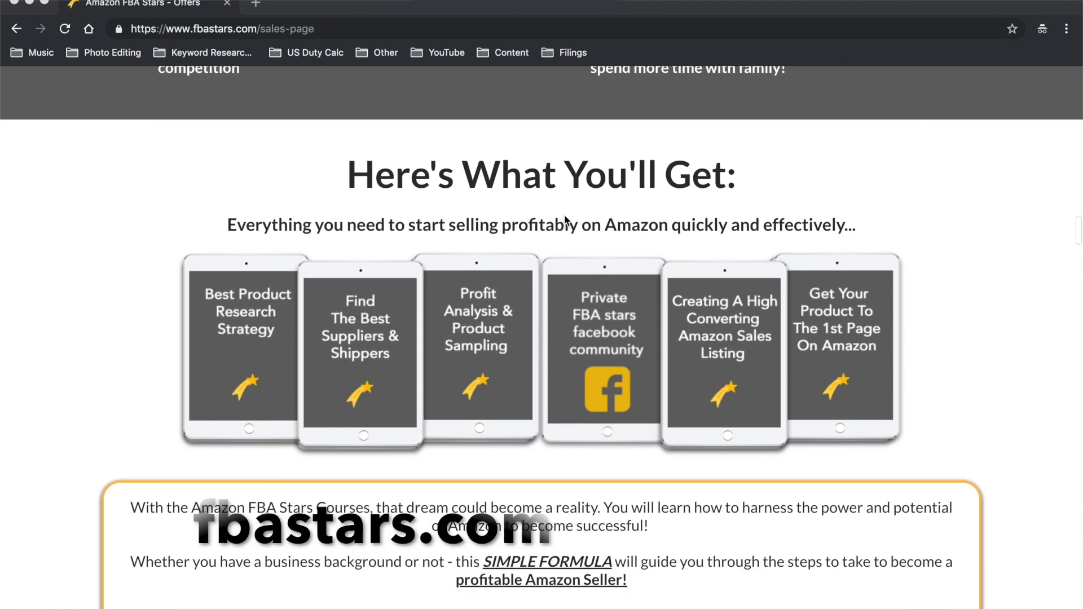
scroll(566, 220, "down", 10)
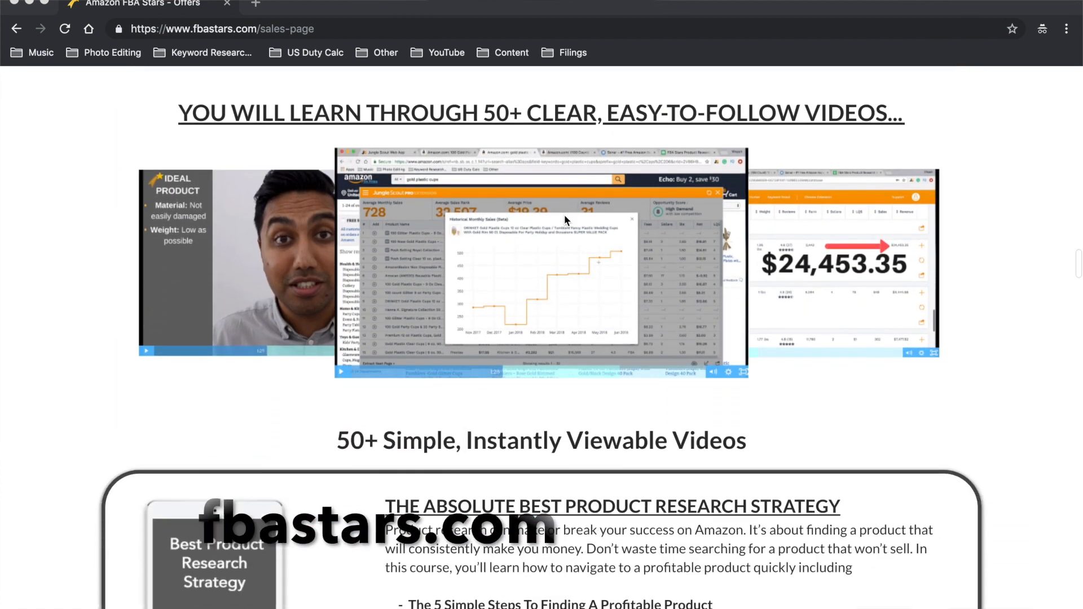
scroll(566, 220, "down", 7)
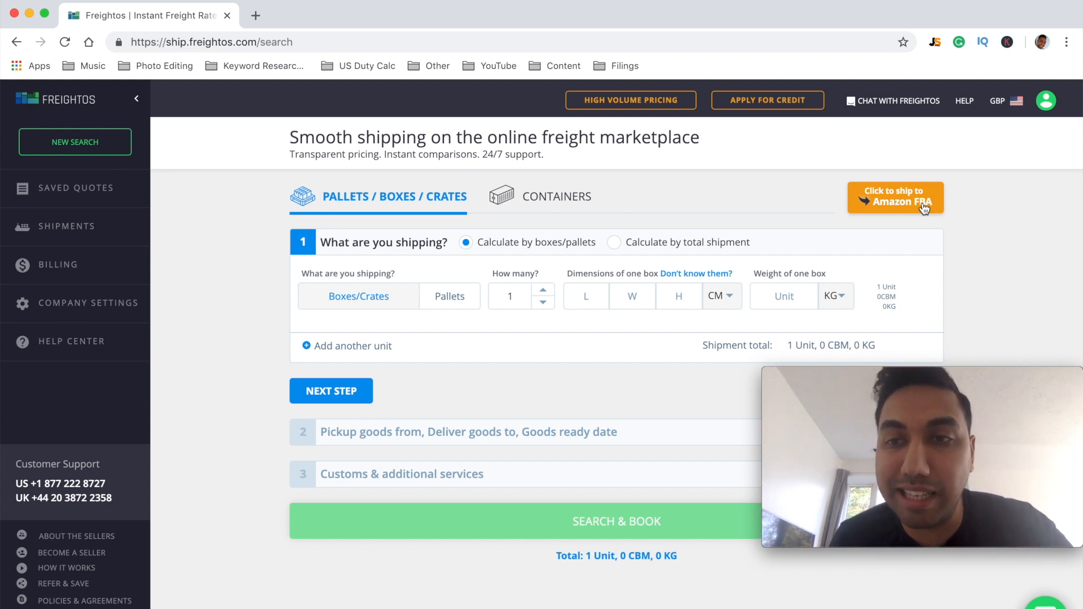
Start an Amazon FBA warehouse delivery quote in Freightos with the Pallets / Boxes / Crates load type, checking the container options first
left_click(922, 205)
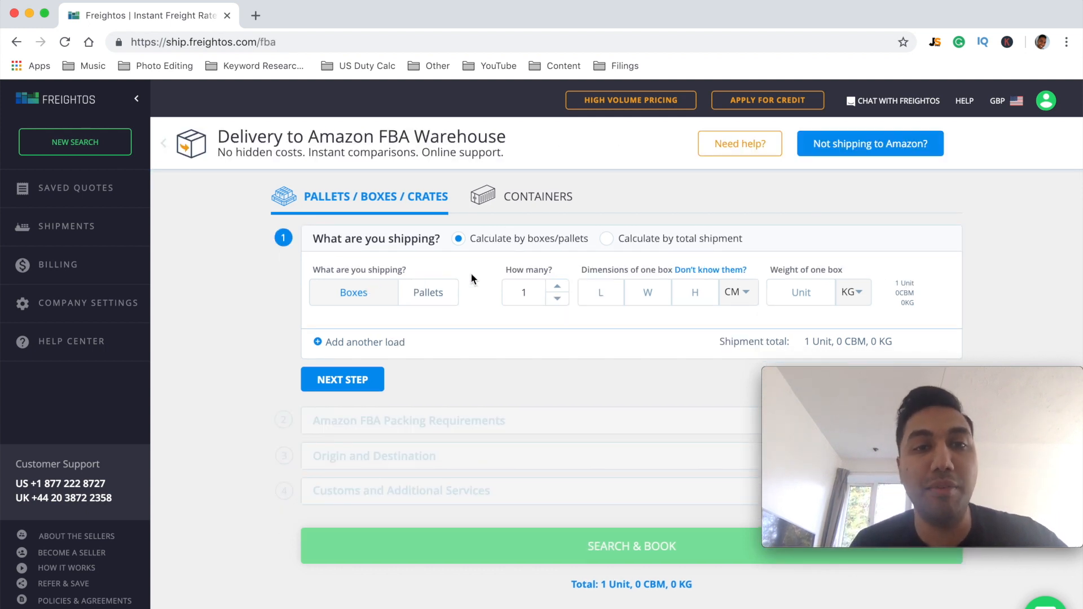
left_click(500, 201)
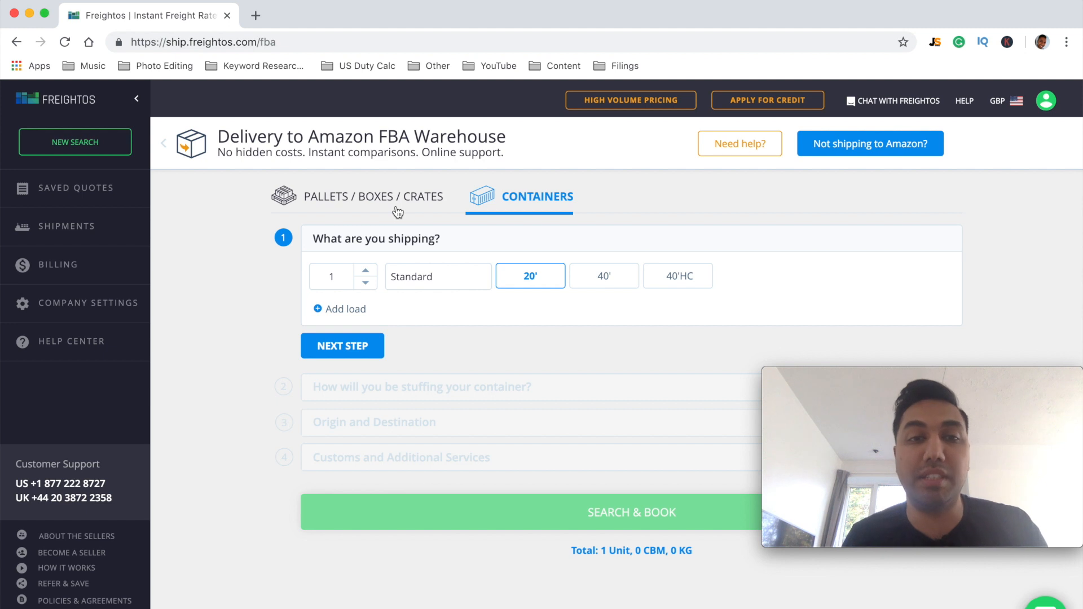
left_click(381, 204)
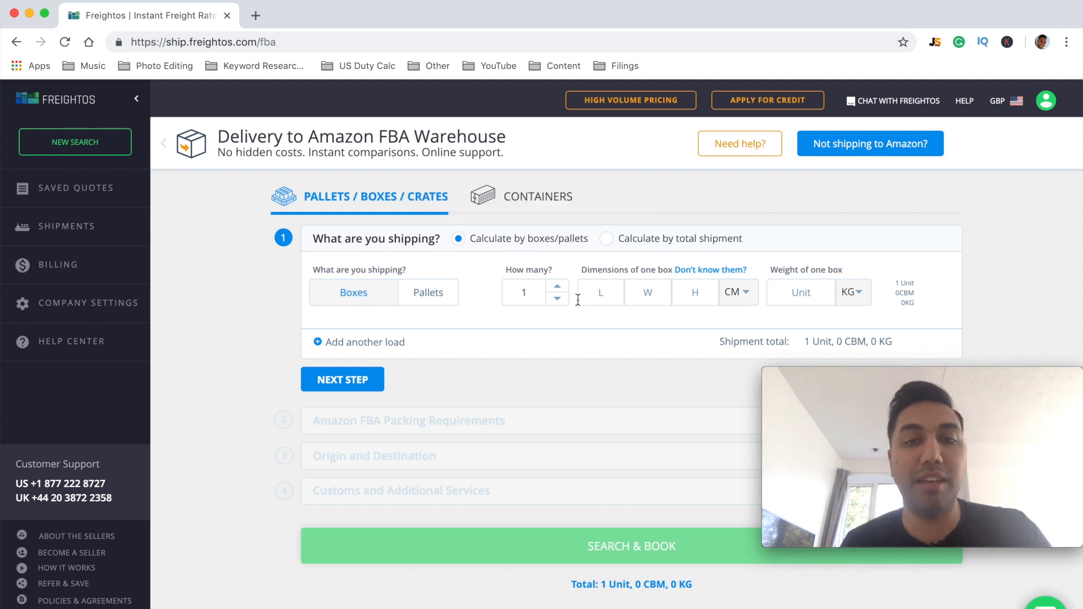
Set the load to 50 boxes, each measuring 40 by 40 by 30 cm
left_click(539, 296)
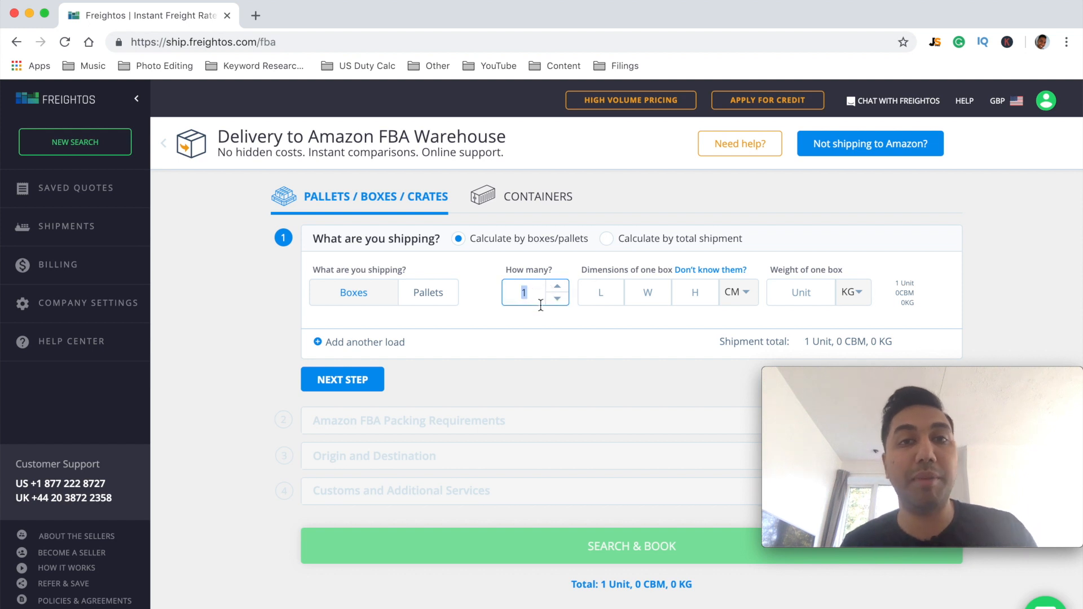
type("50")
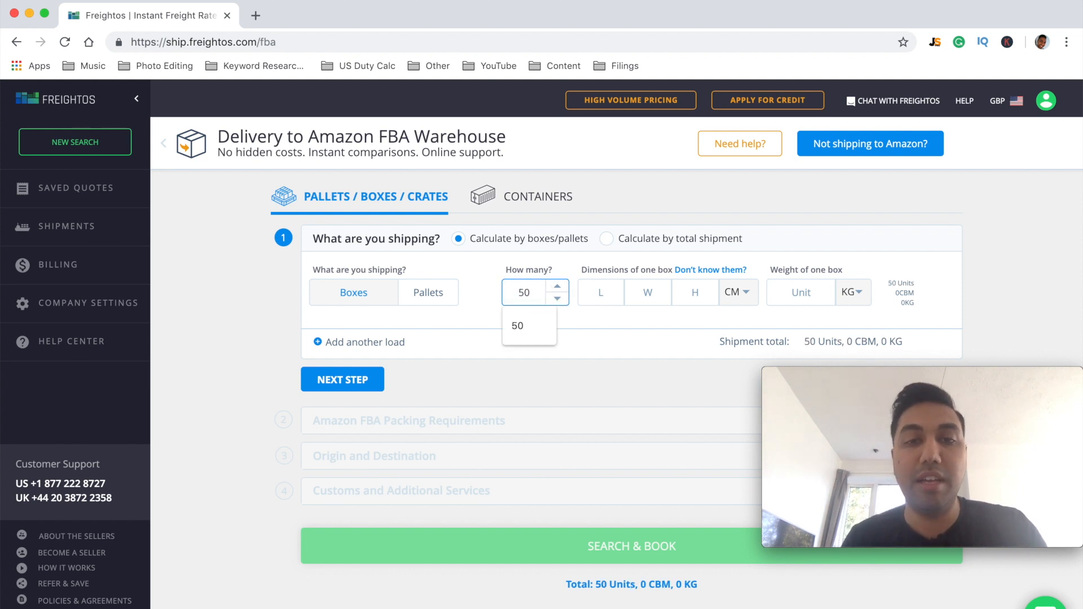
left_click(613, 296)
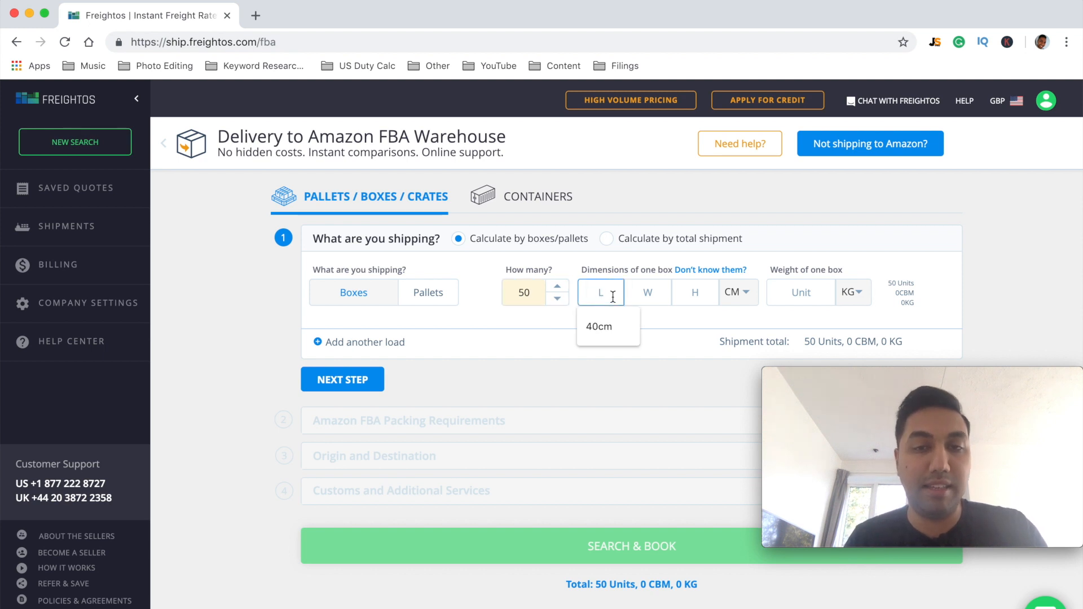
type("40")
left_click(648, 293)
type("40")
left_click(695, 293)
type("30")
left_click(601, 321)
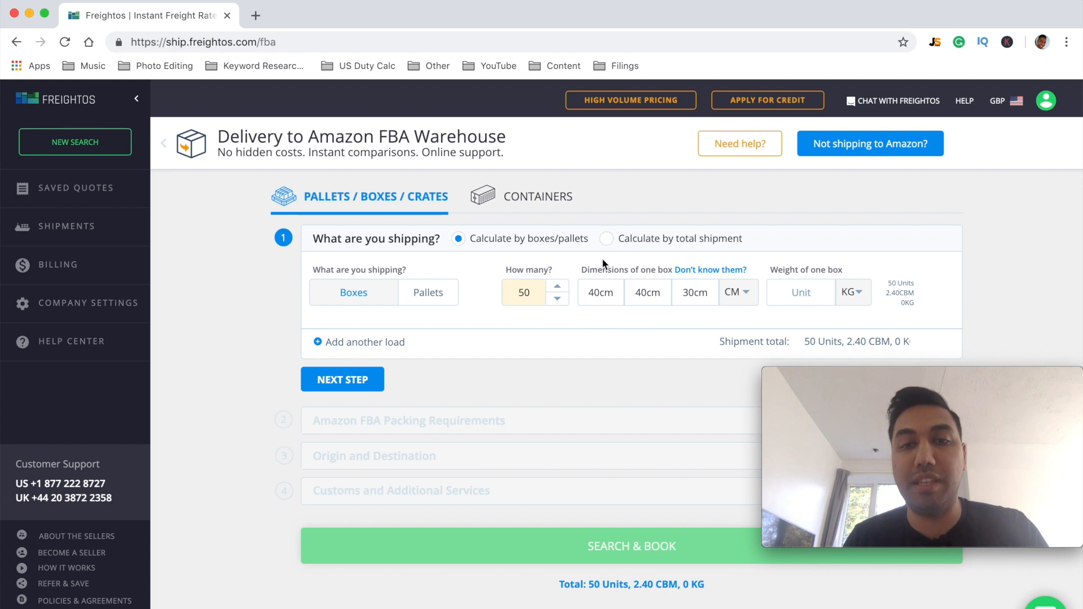
Keep the dimensions in centimetres and set the weight of one box to 1 kg
left_click(750, 295)
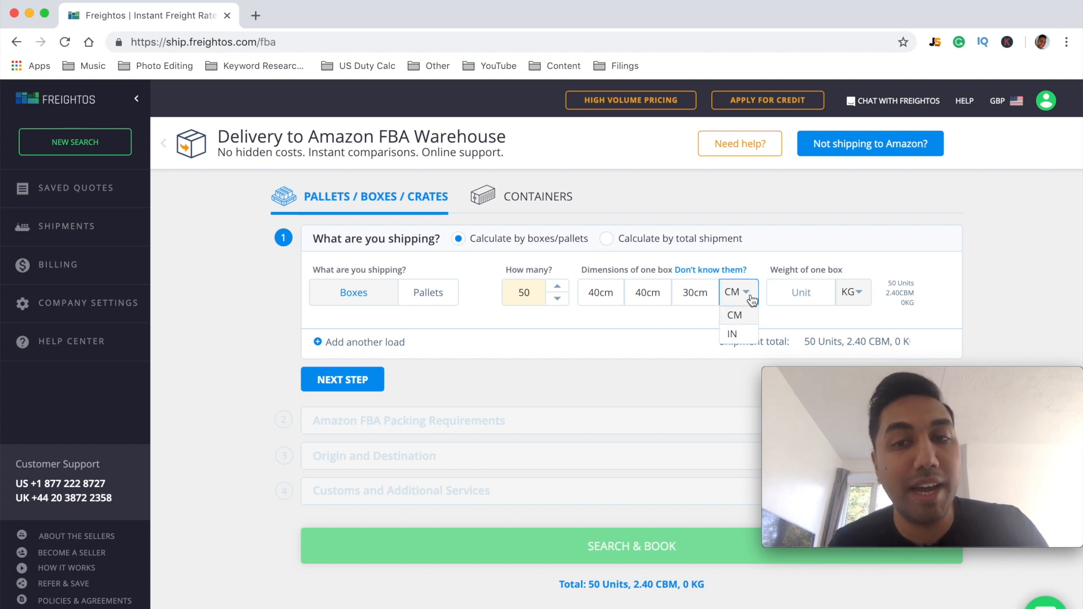
left_click(772, 323)
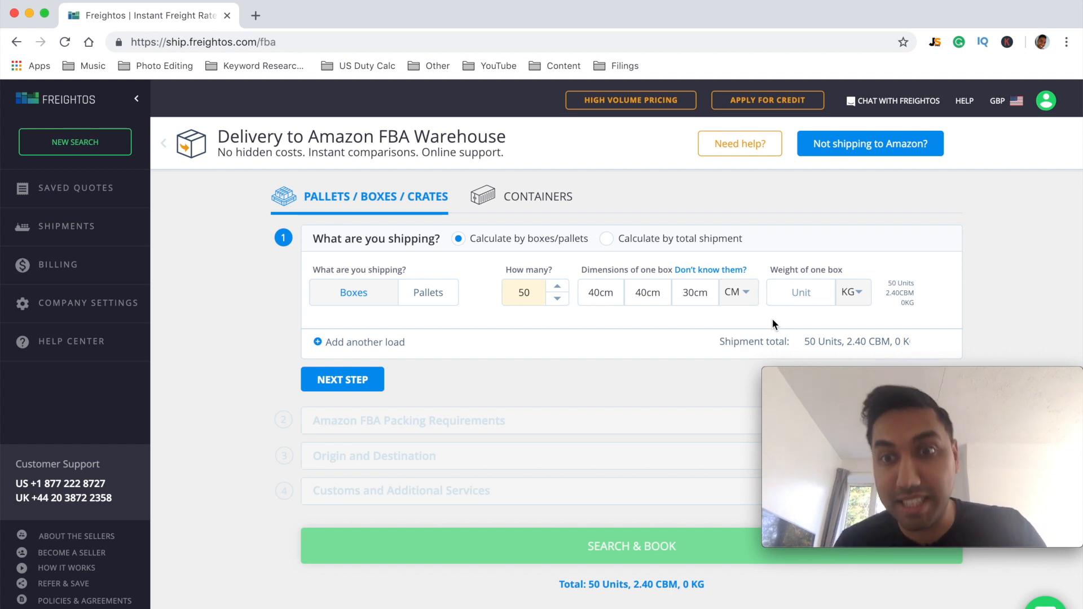
left_click(803, 294)
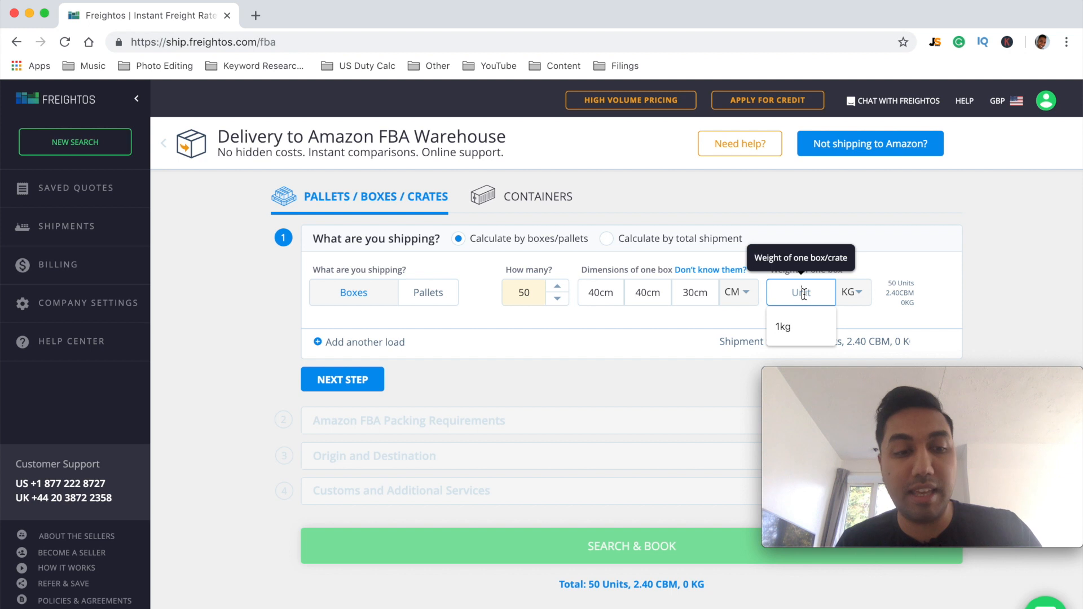
type("1")
left_click(881, 264)
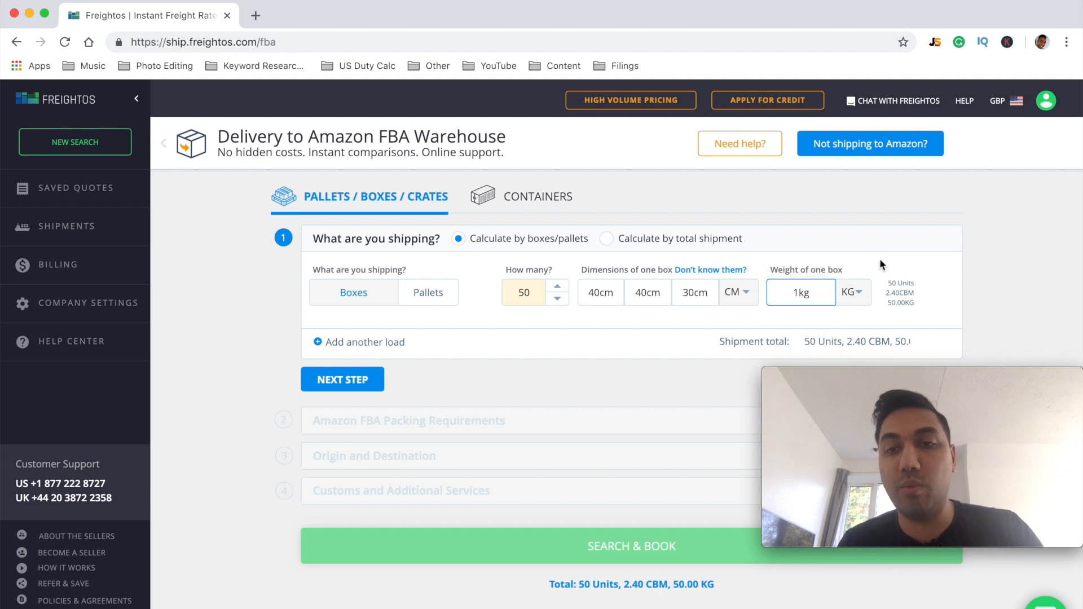
left_click(862, 297)
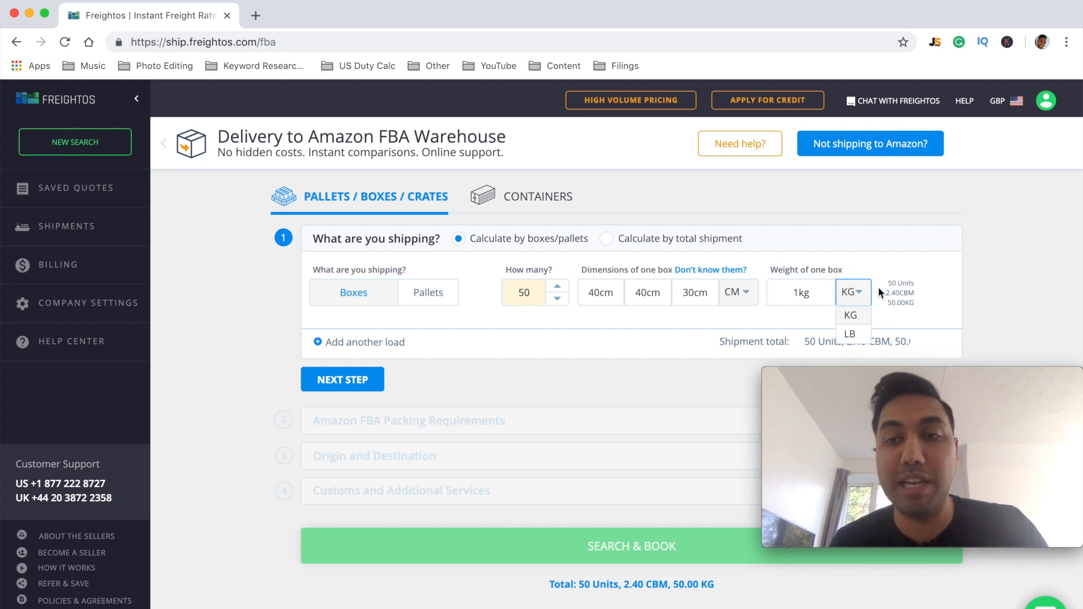
left_click(893, 270)
Review the volume in the shipment total and continue to the Amazon FBA packing requirements
scroll(893, 264, "down", 1)
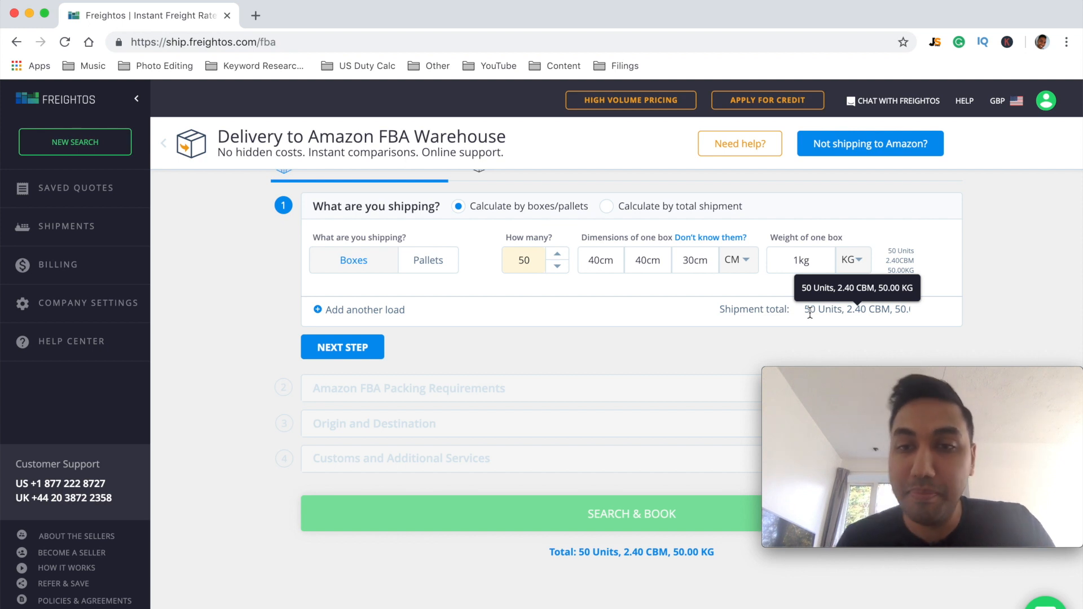
left_click_drag(806, 312, 889, 312)
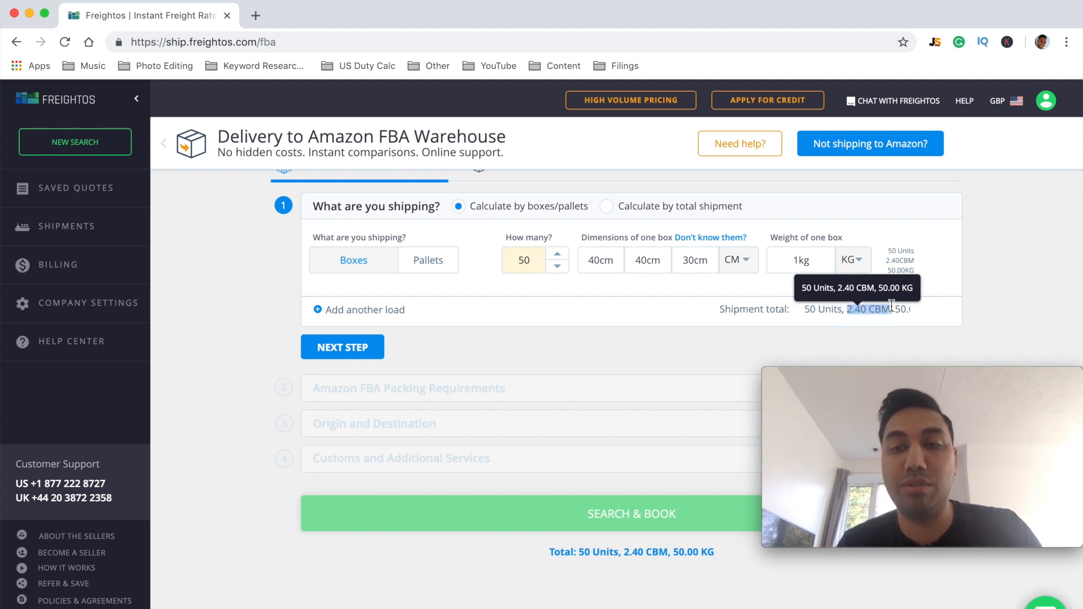
left_click(877, 311)
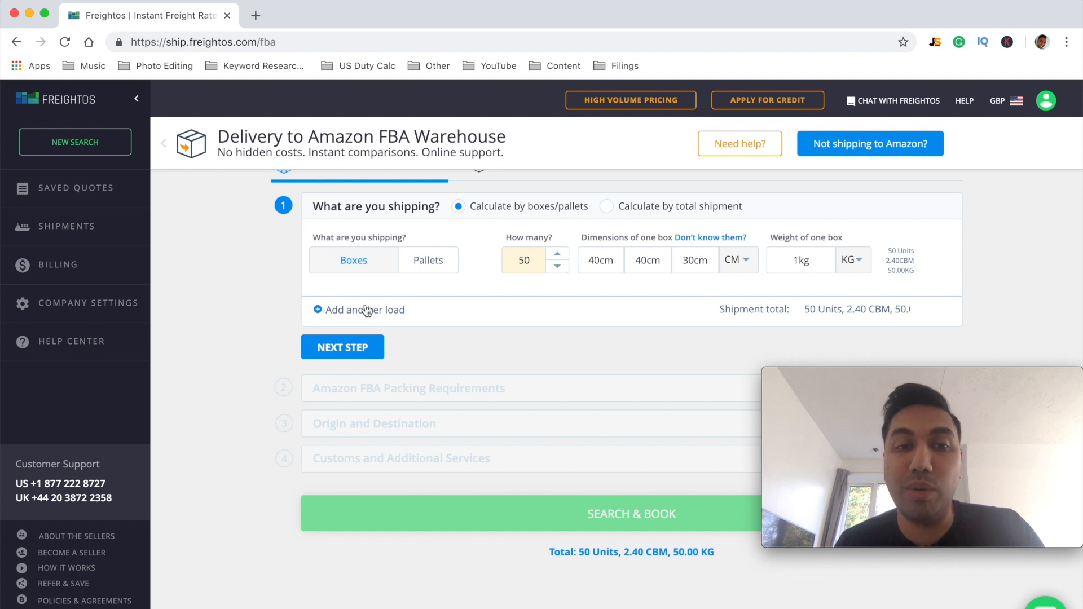
left_click(349, 350)
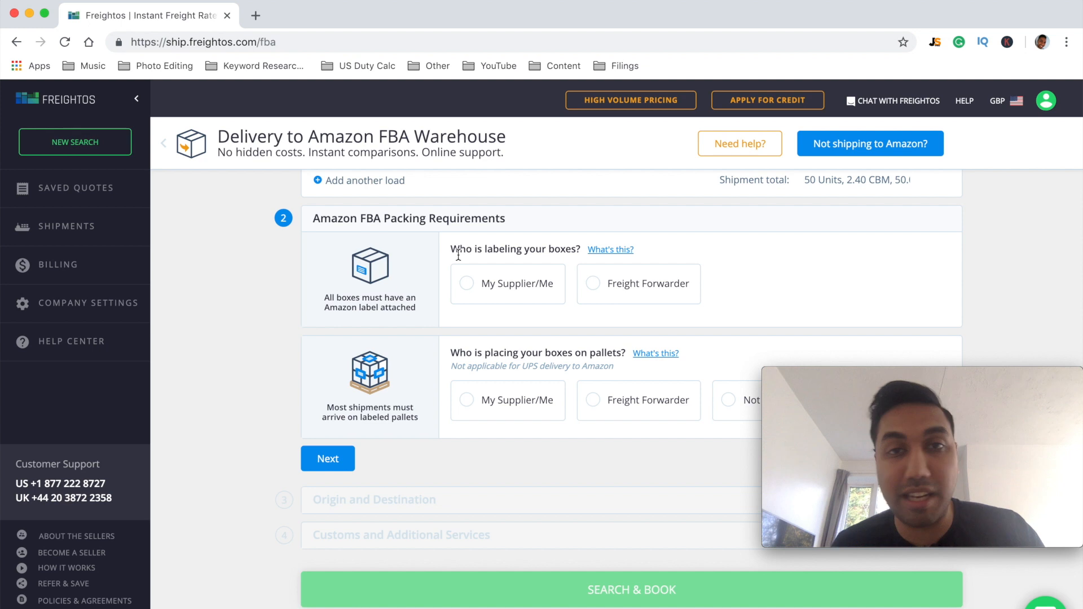
Assign both box labeling and palletizing to My Supplier/Me and continue to the origin and destination details
left_click(470, 288)
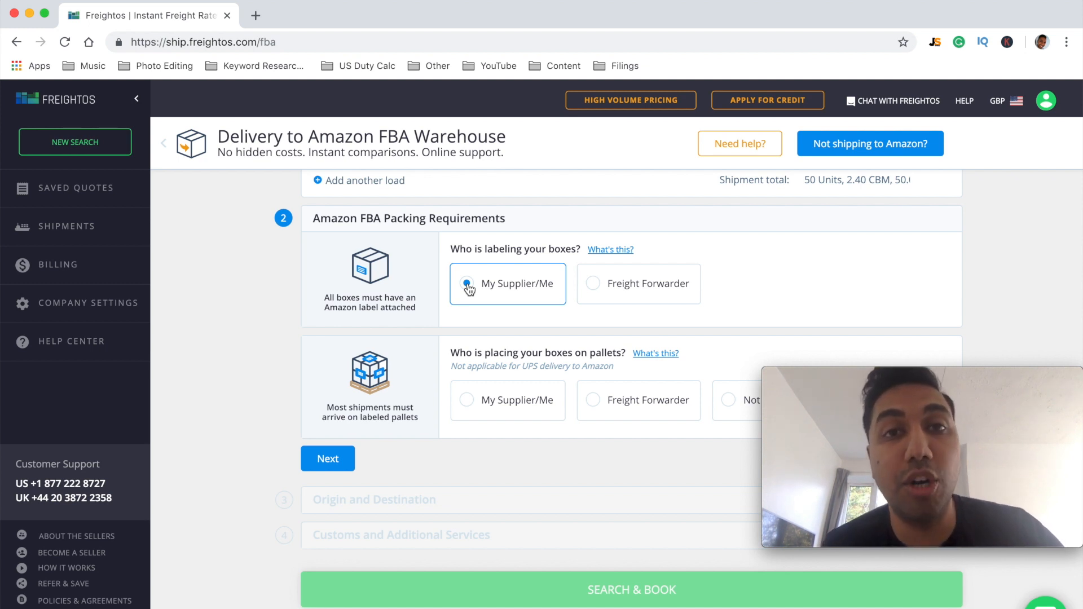
scroll(470, 289, "down", 2)
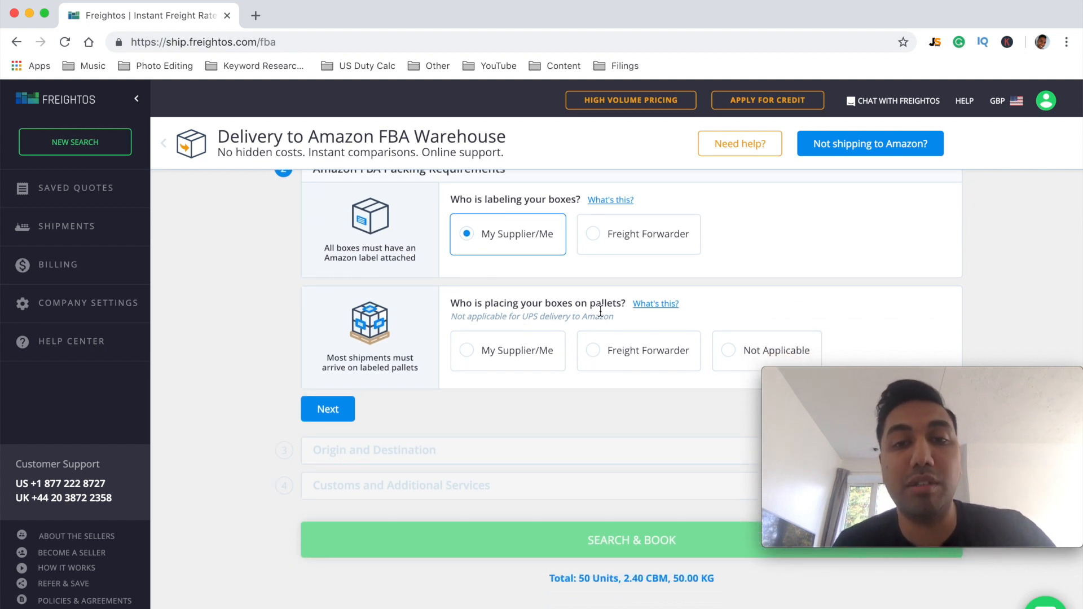
left_click(468, 356)
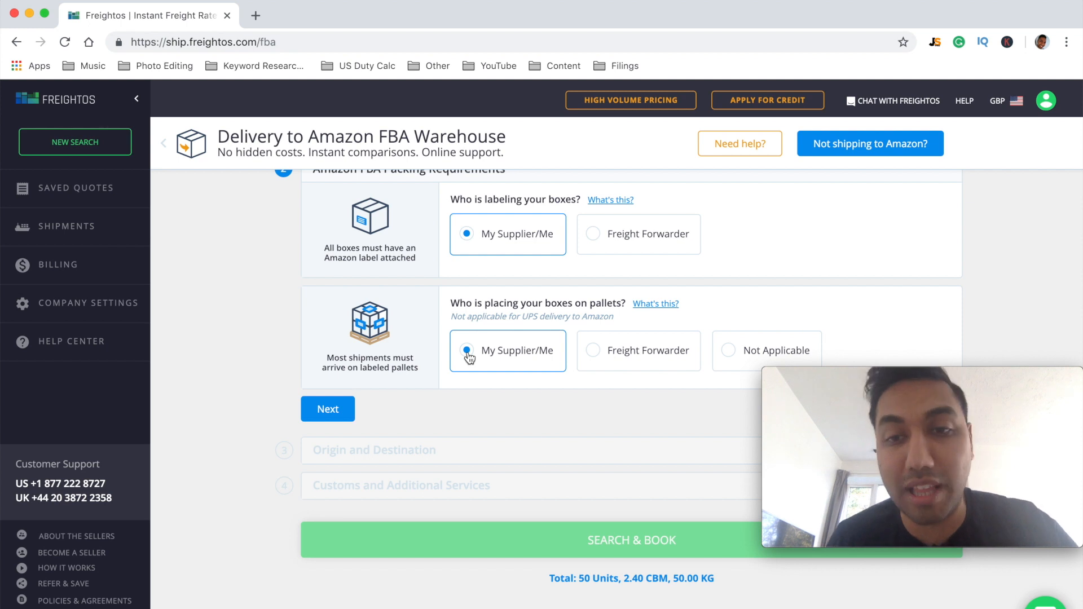
scroll(468, 357, "down", 3)
left_click(343, 320)
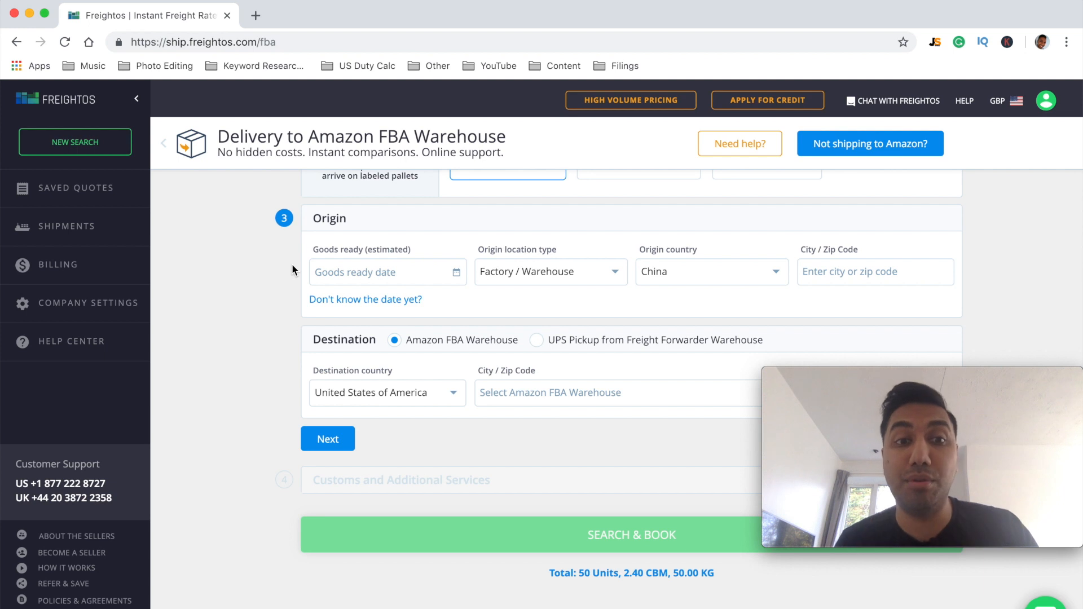
Set the goods ready date to Feb 28, 2019 and the origin location type to Port / Airport (FOB)
left_click(391, 270)
left_click(518, 310)
left_click(456, 468)
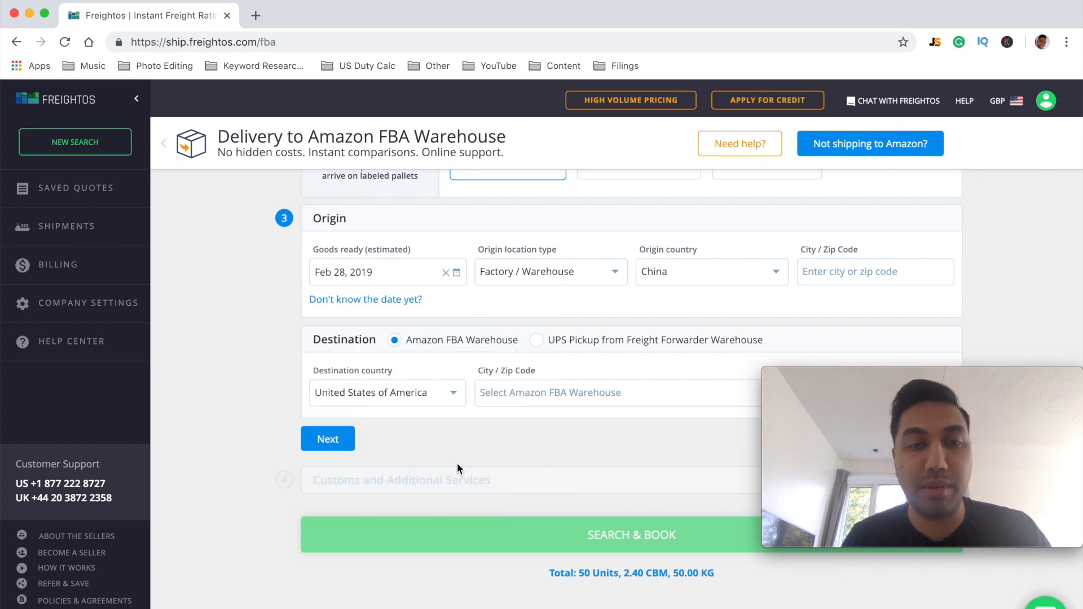
left_click(616, 277)
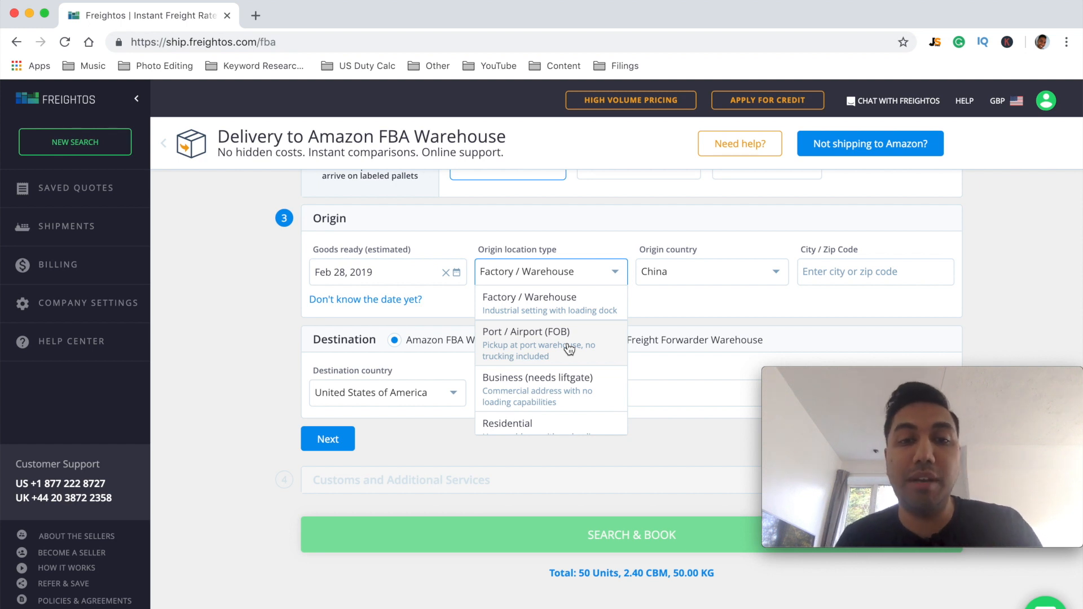
left_click(530, 338)
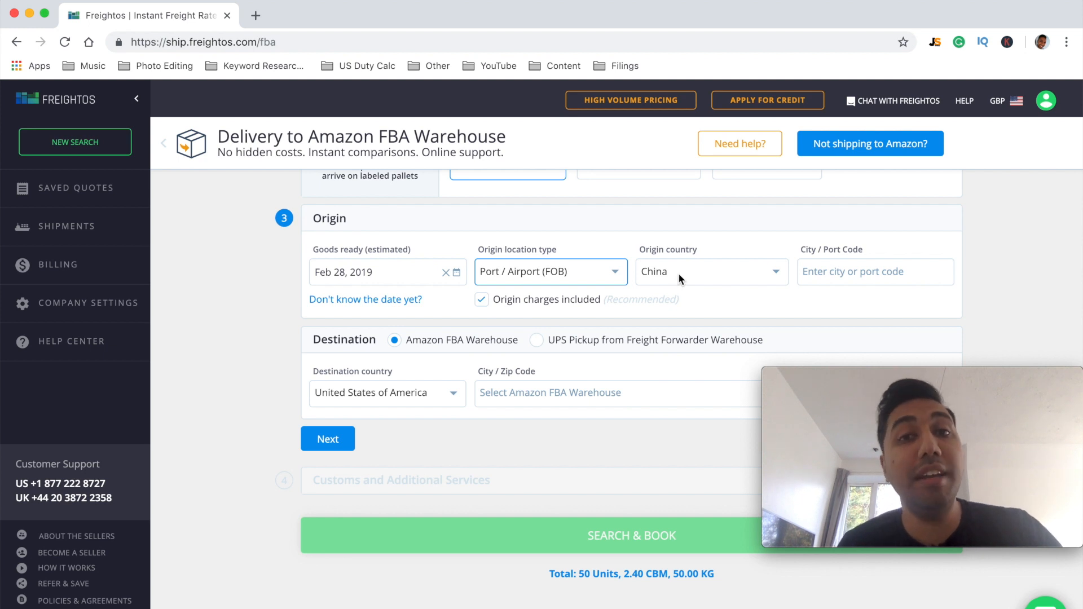
Search for Ningbo as the origin in China and select the seaport CNNGB Ningbo, Zhejiang
left_click(837, 270)
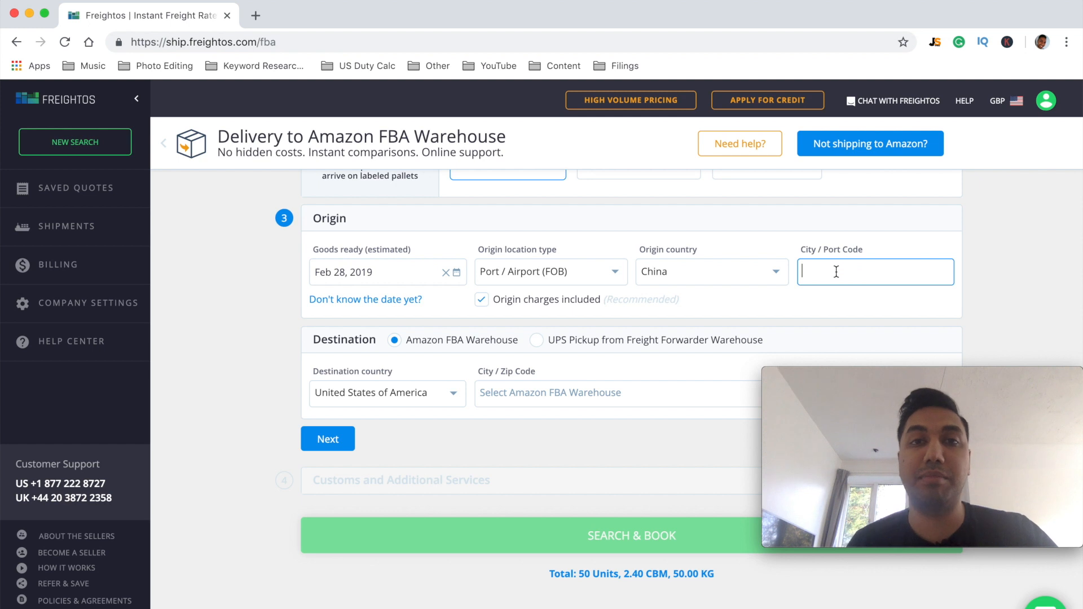
type("ningb")
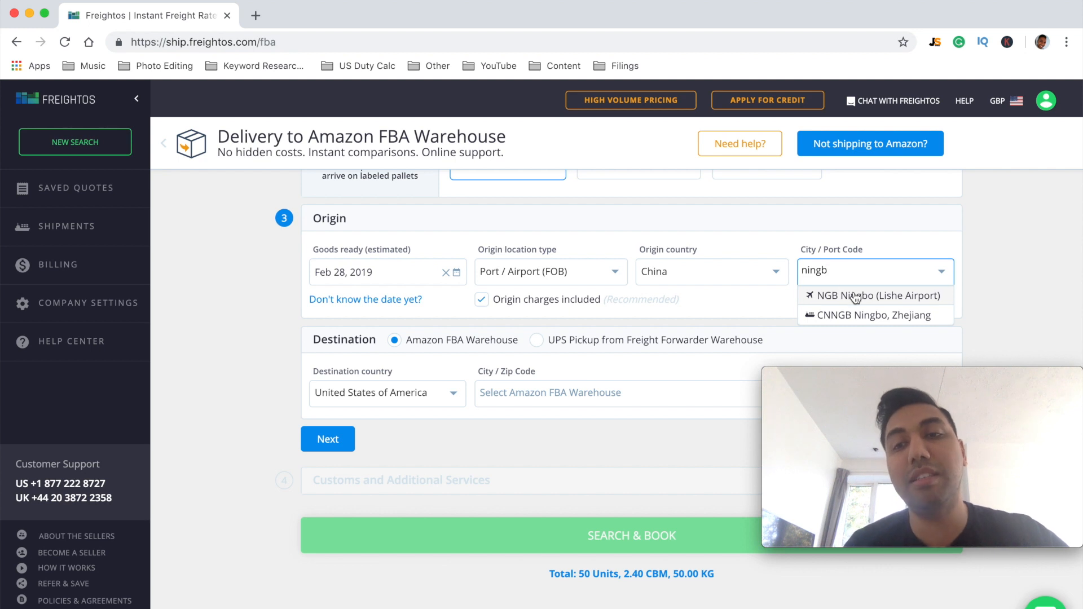
left_click(883, 321)
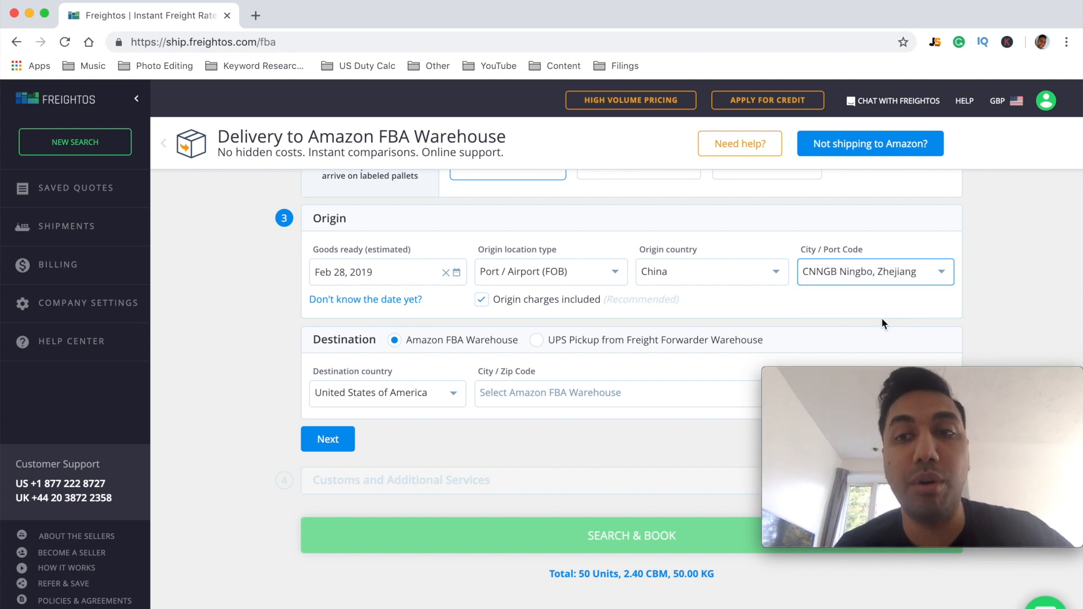
left_click(942, 273)
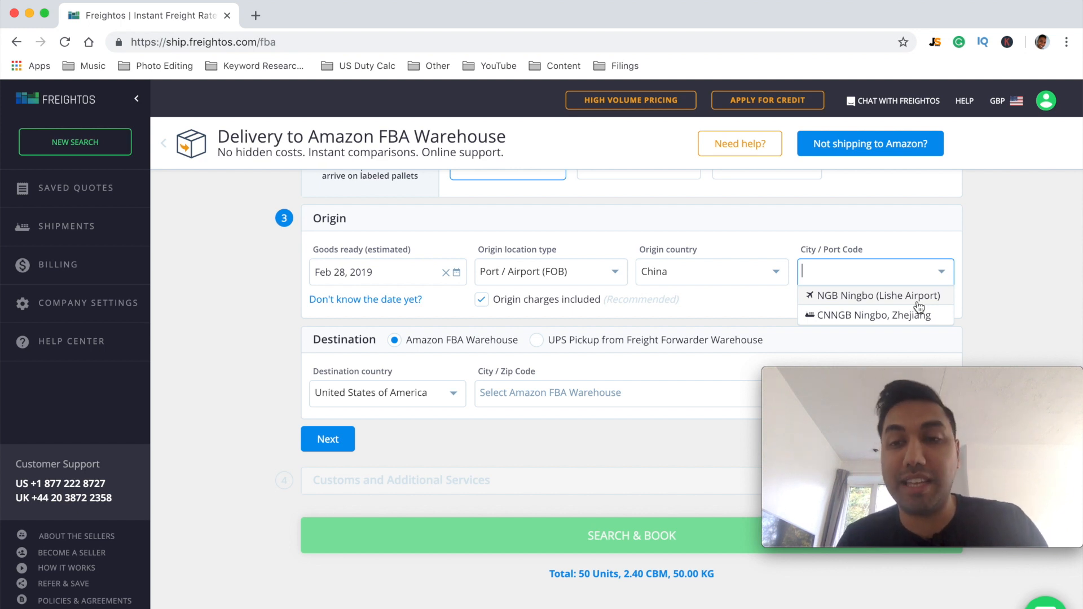
left_click(900, 315)
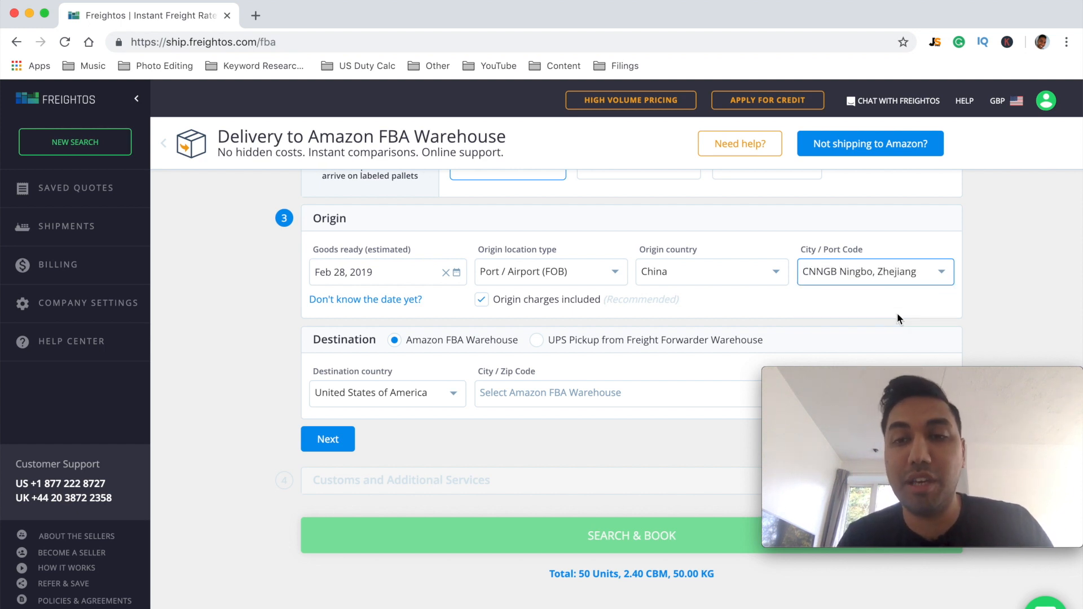
left_click(849, 301)
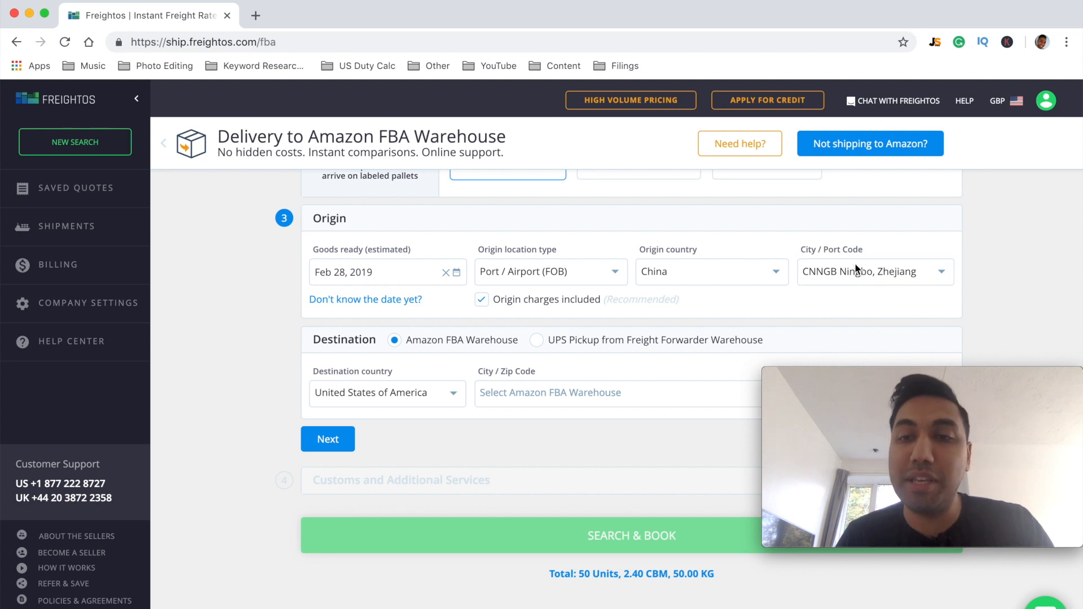
Read the explanation of the Origin charges included option and view the destination fields
scroll(866, 295, "down", 1)
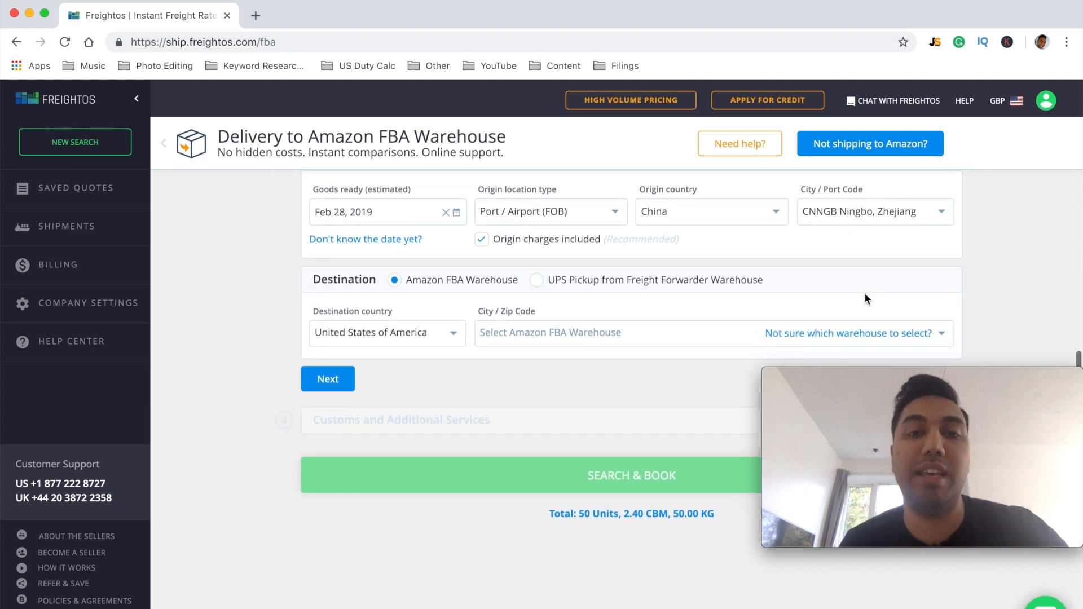
mouse_move(629, 251)
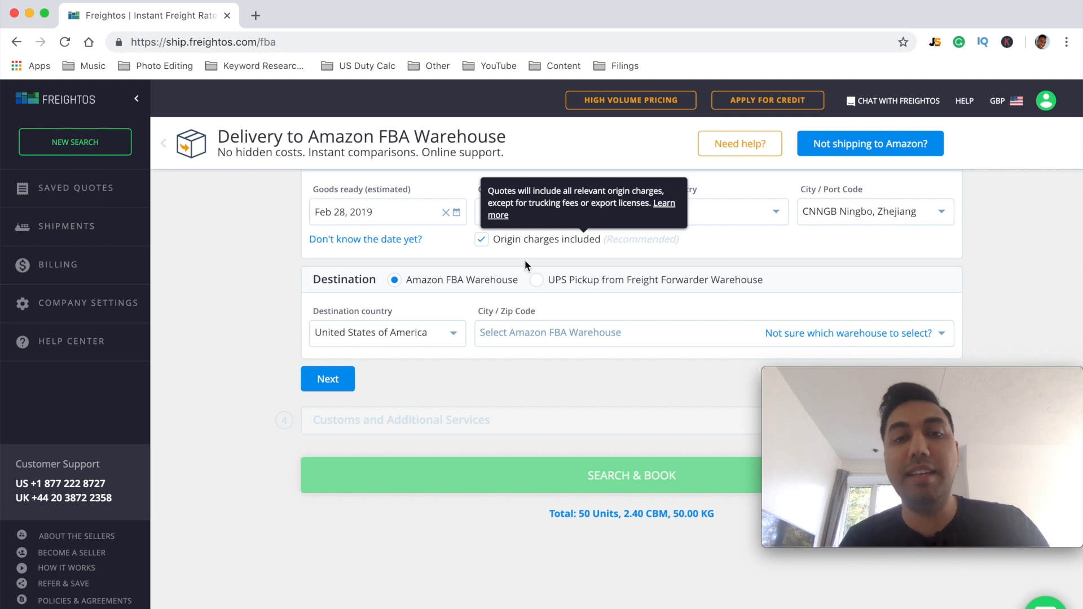
scroll(494, 284, "down", 1)
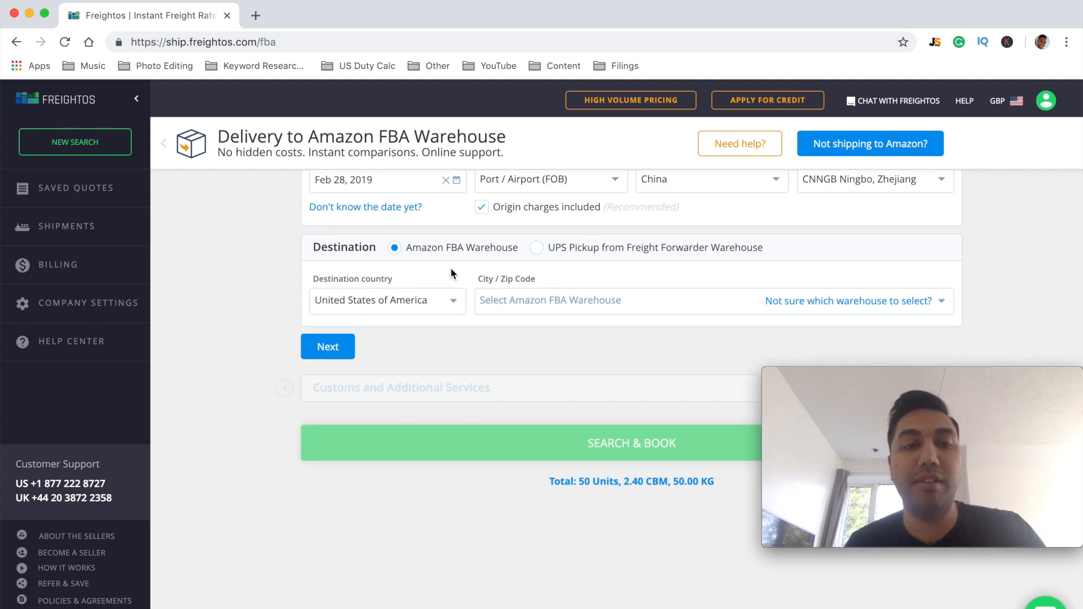
Choose the Amazon FBA warehouse #DPX1 in Phoenix, Arizona as the destination and continue to customs and additional services
scroll(451, 270, "down", 1)
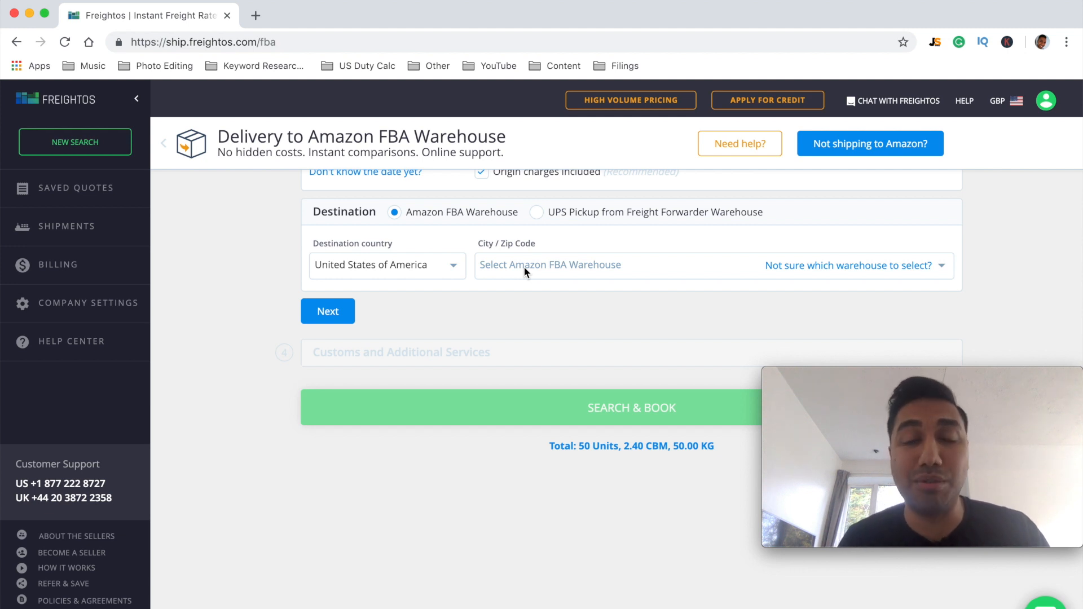
left_click(523, 266)
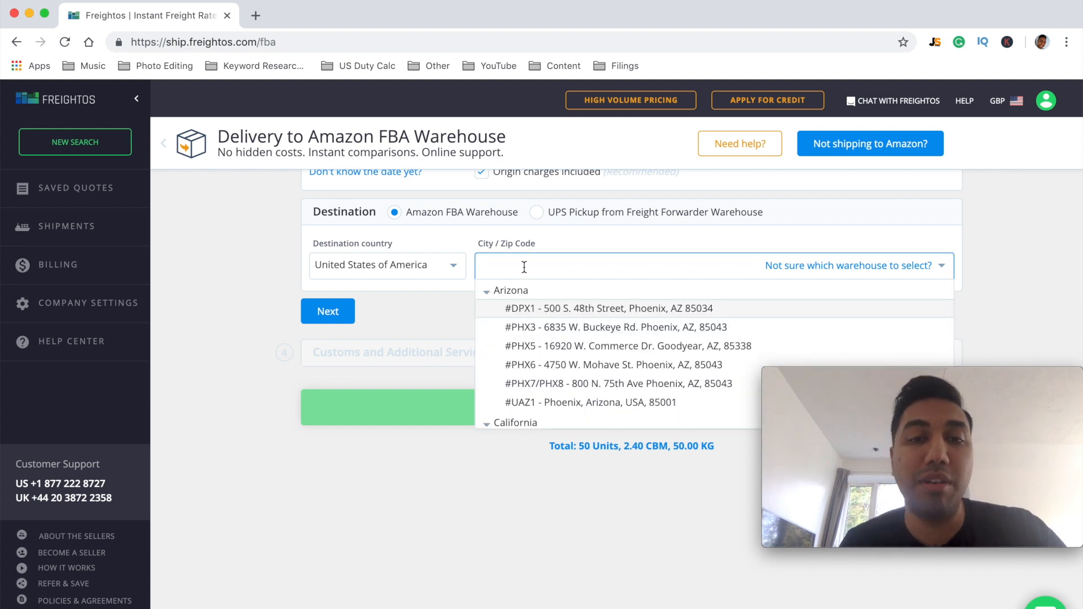
left_click(566, 310)
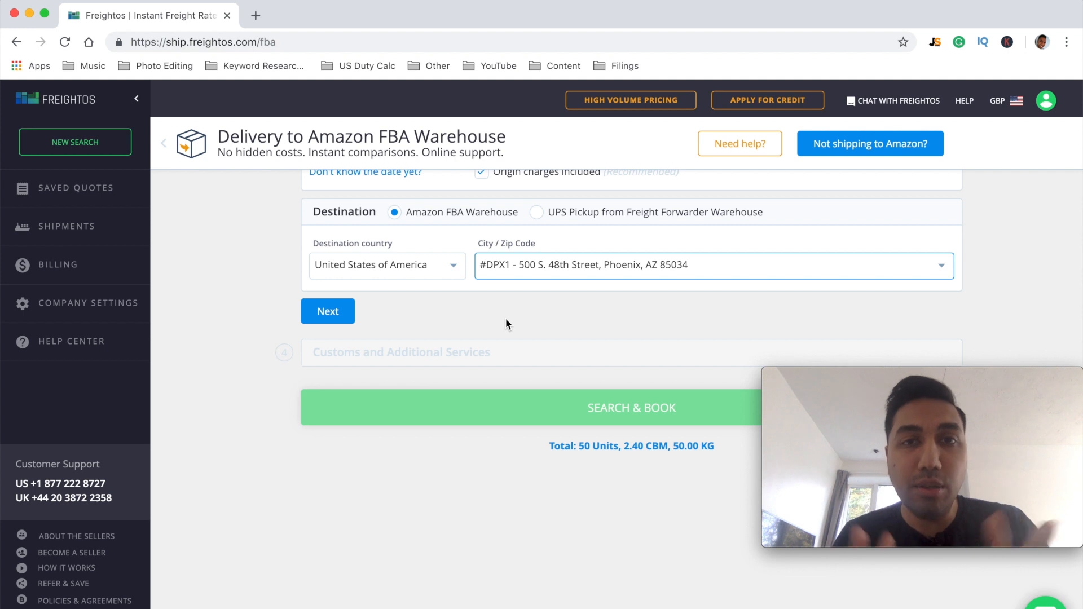
left_click(329, 312)
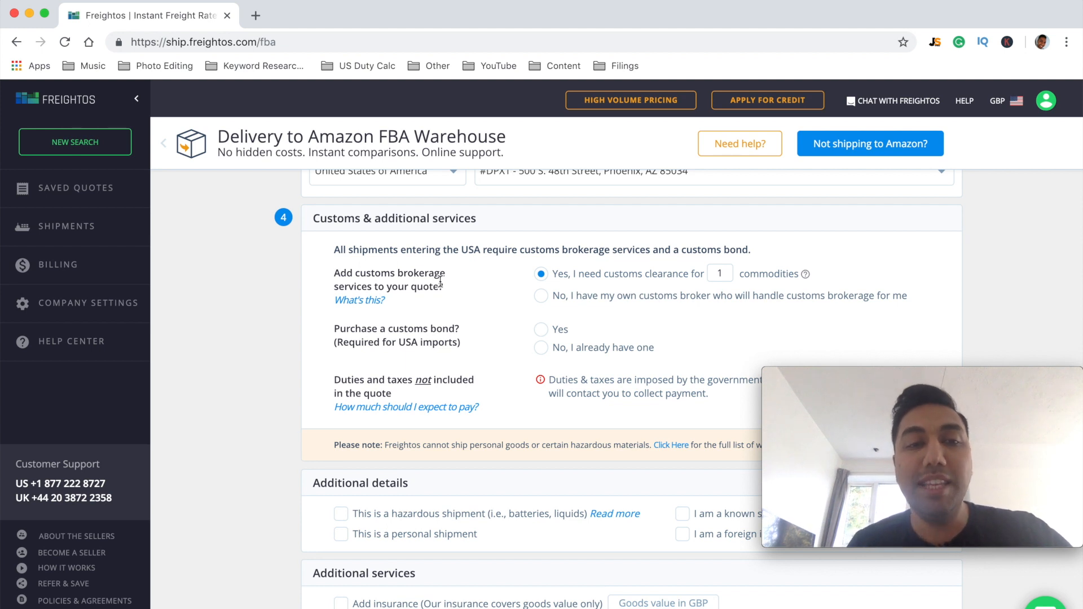
Keep customs clearance for 1 commodity and add a single customs bond for a shipment value of GBP 2000
scroll(441, 282, "down", 1)
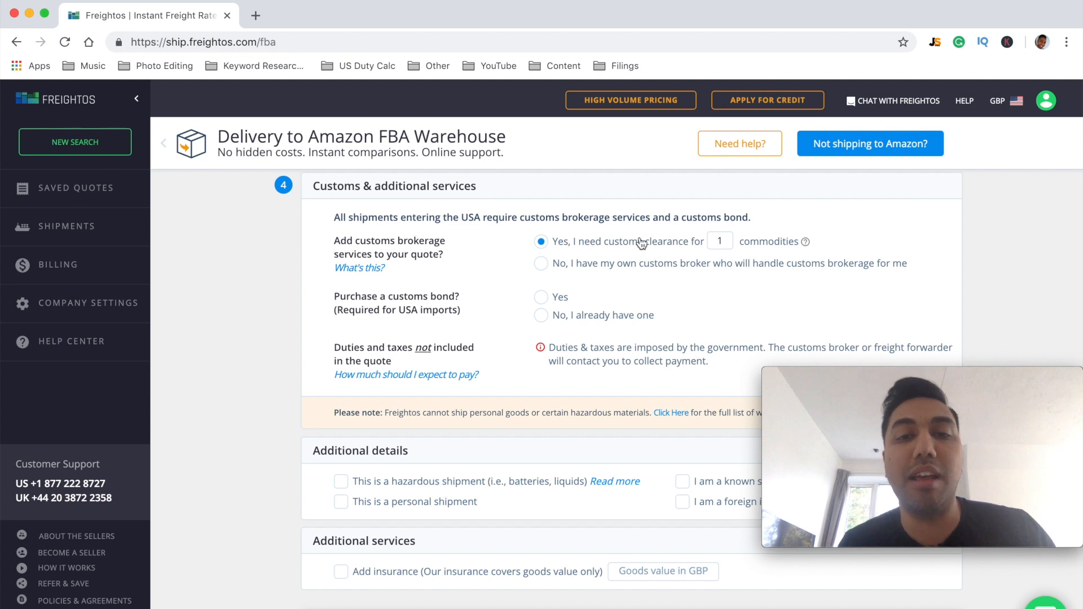
left_click(725, 242)
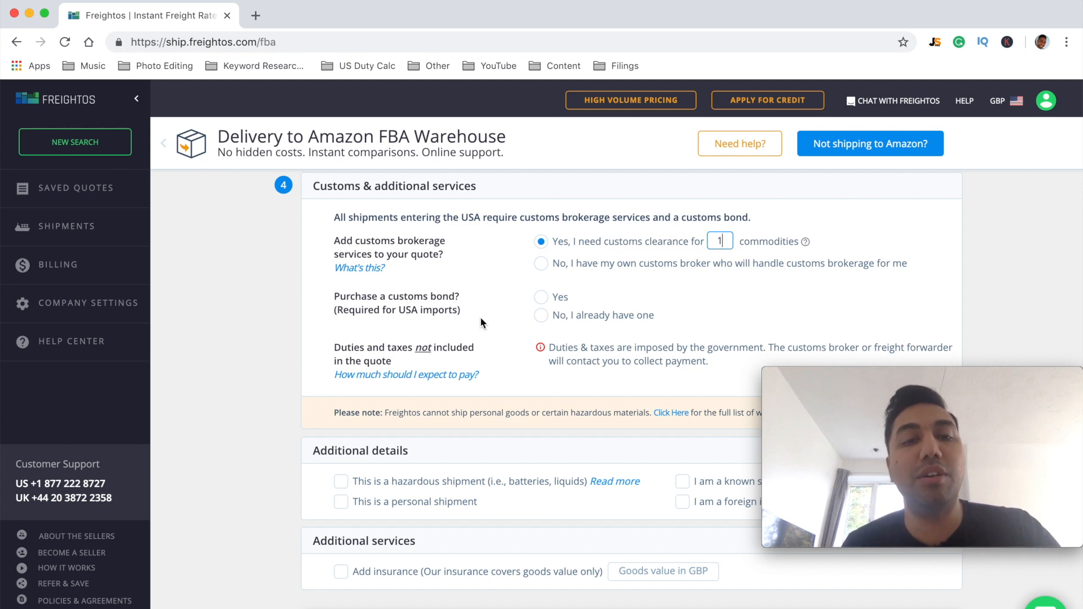
scroll(479, 312, "down", 1)
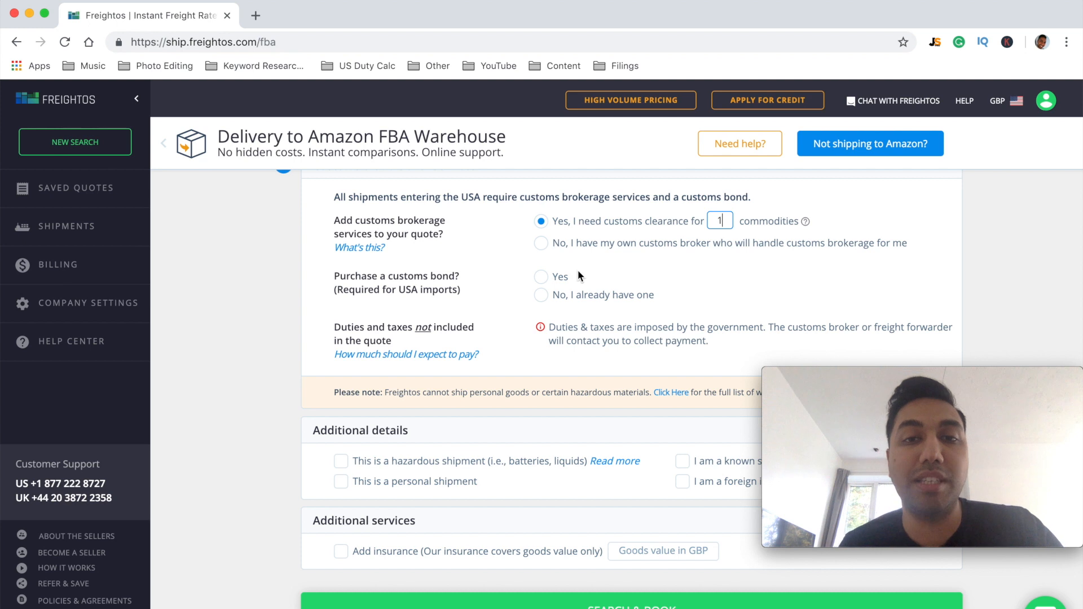
left_click(544, 278)
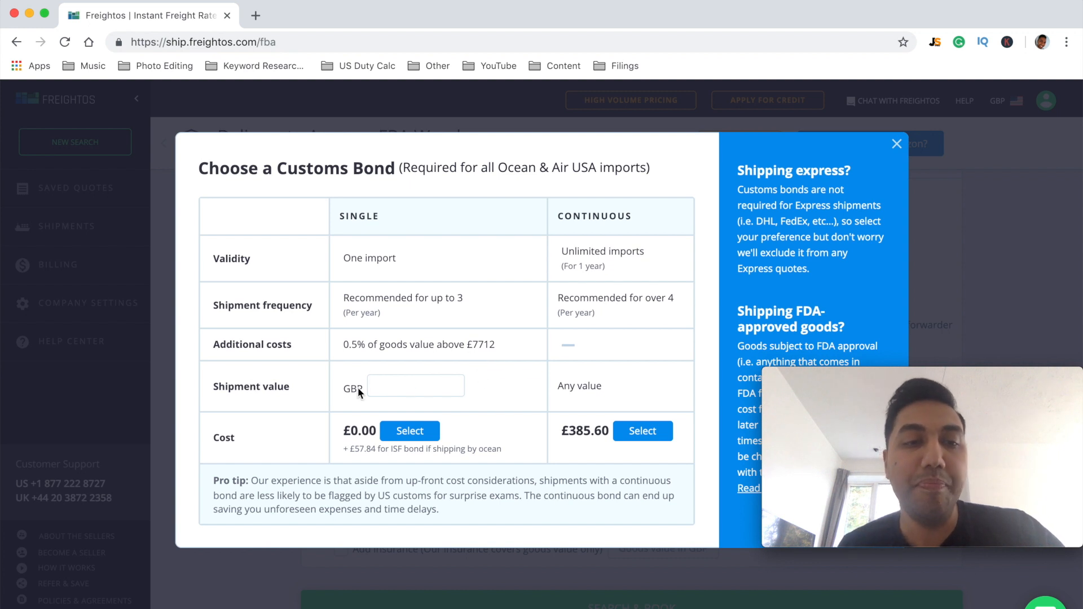
left_click(427, 389)
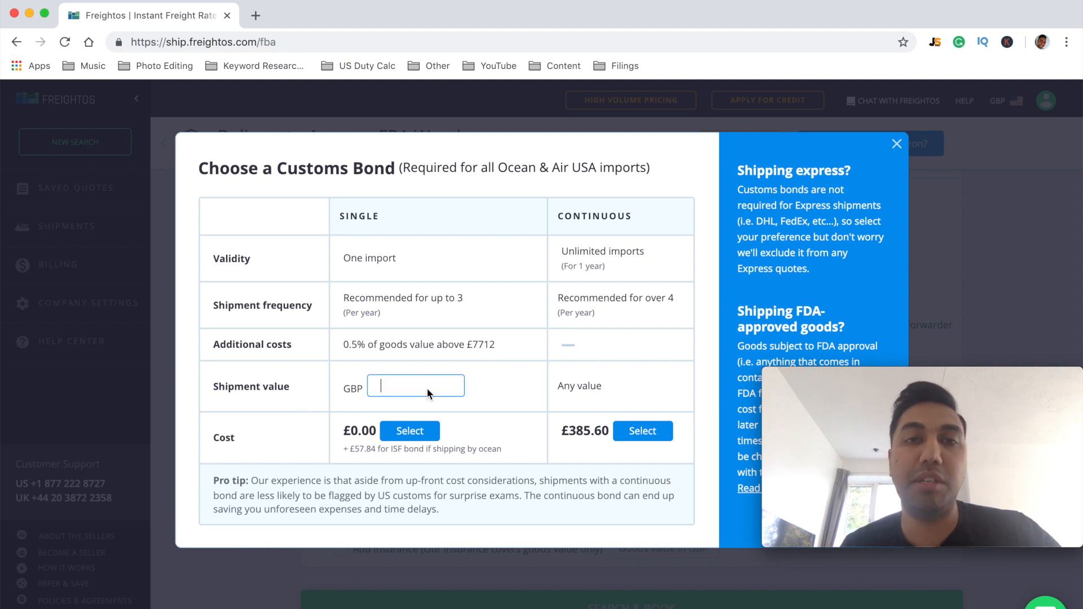
type("2000")
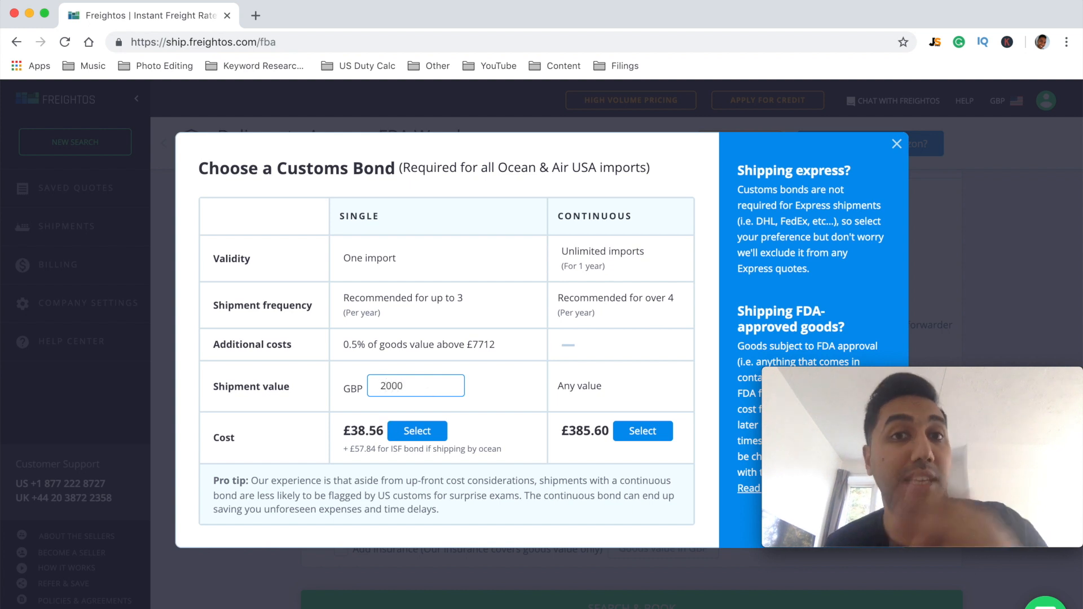
left_click(358, 400)
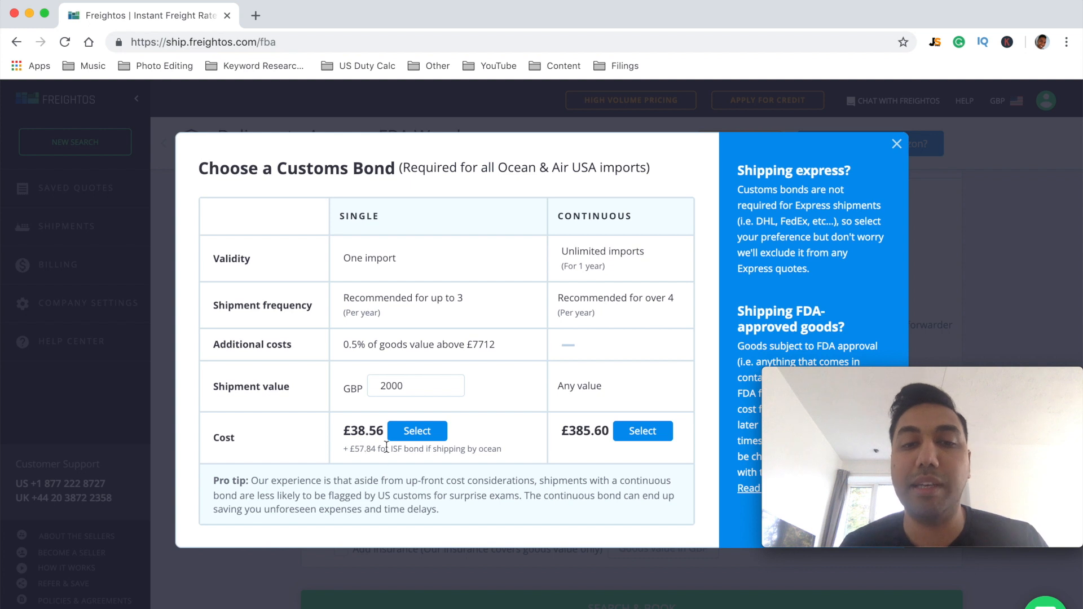
left_click(418, 431)
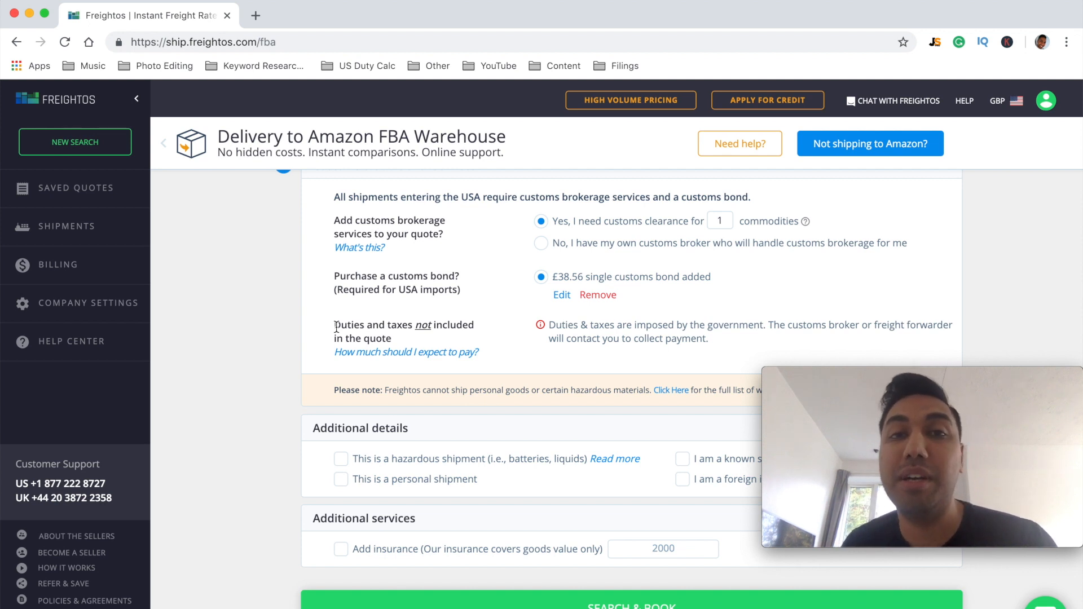
Read the known shipper explanation and mark the importer as a foreign importer in the additional details
scroll(418, 273, "down", 5)
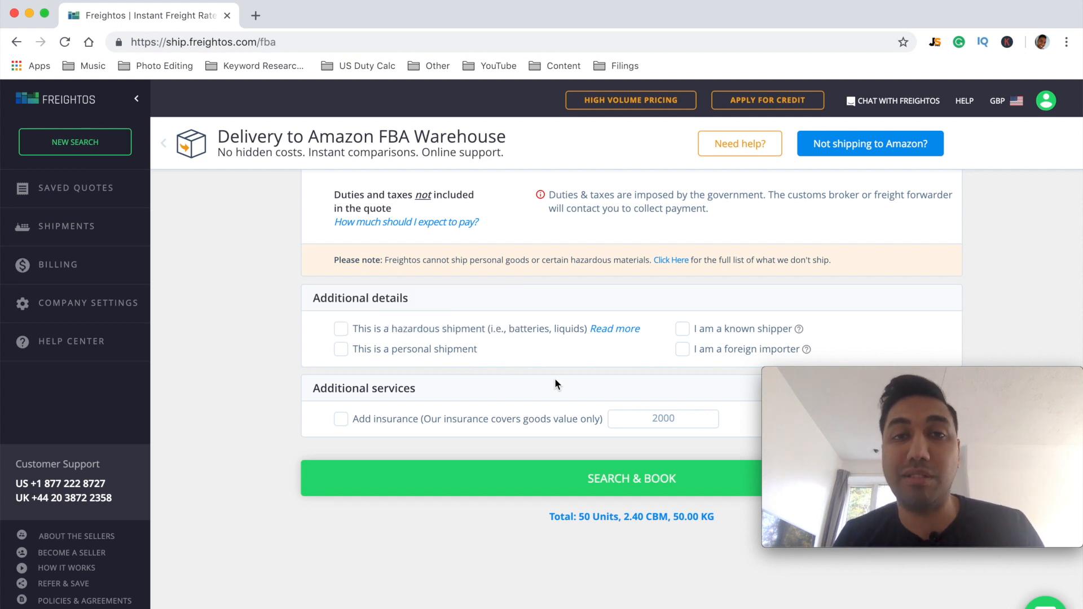
scroll(555, 384, "down", 2)
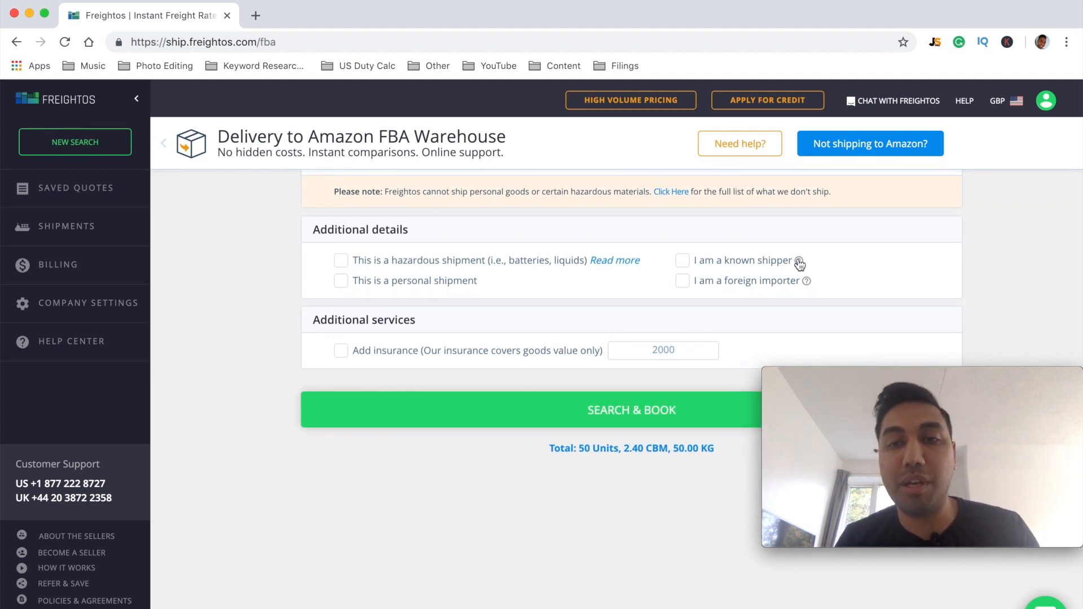
mouse_move(799, 262)
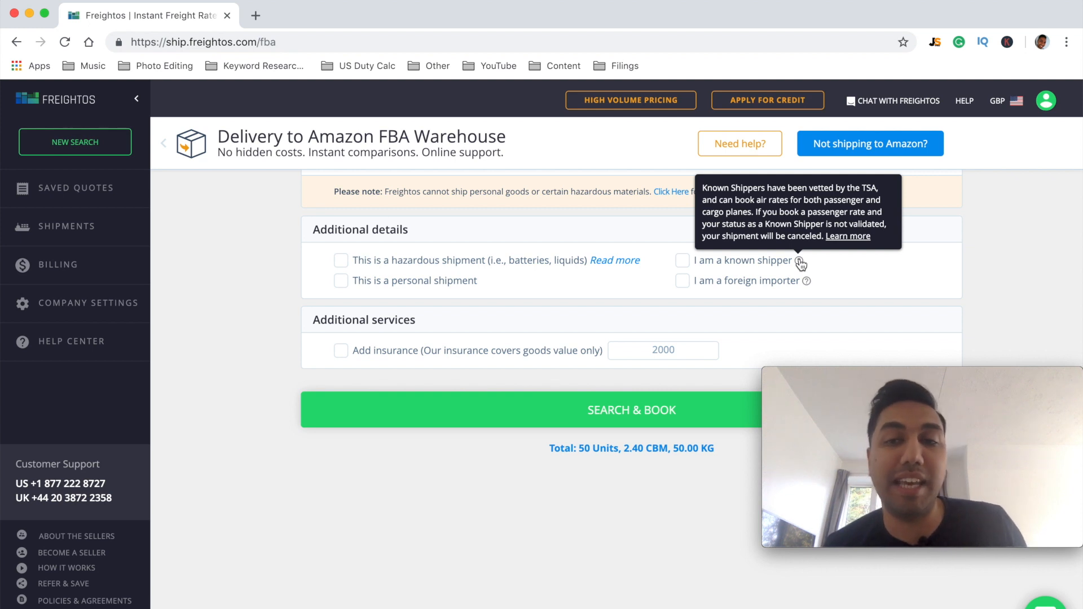
left_click(683, 285)
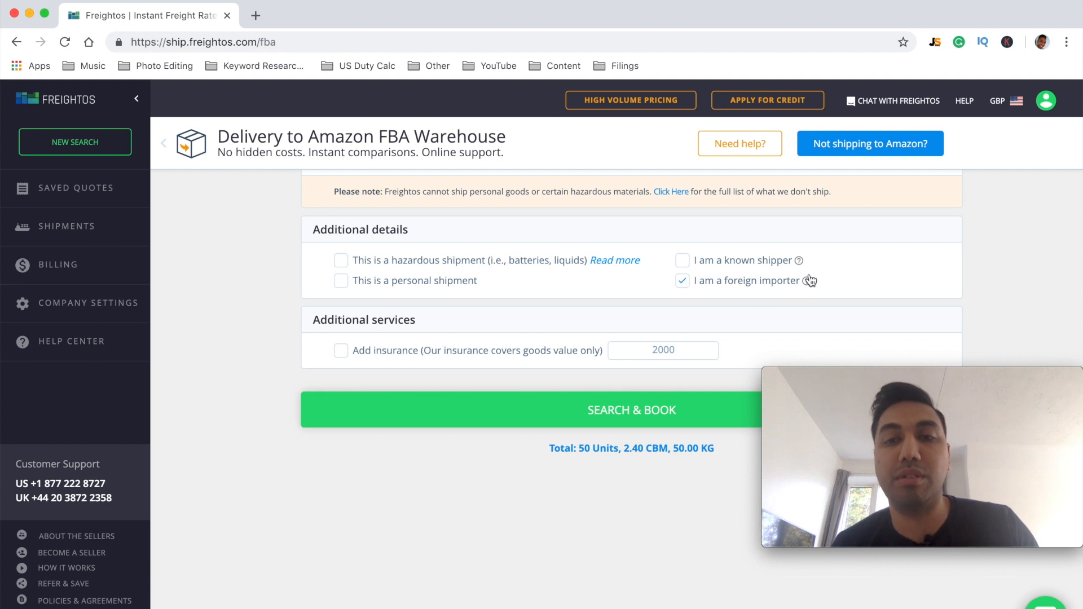
mouse_move(809, 280)
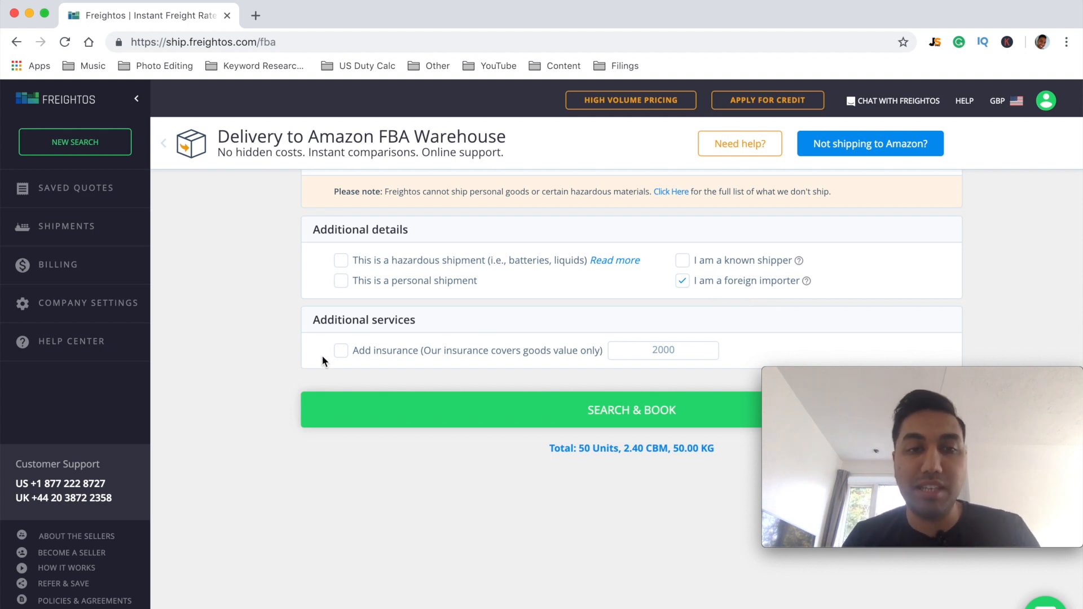
Add insurance for the goods value of 2000 and run the search for freight quotes
left_click(341, 350)
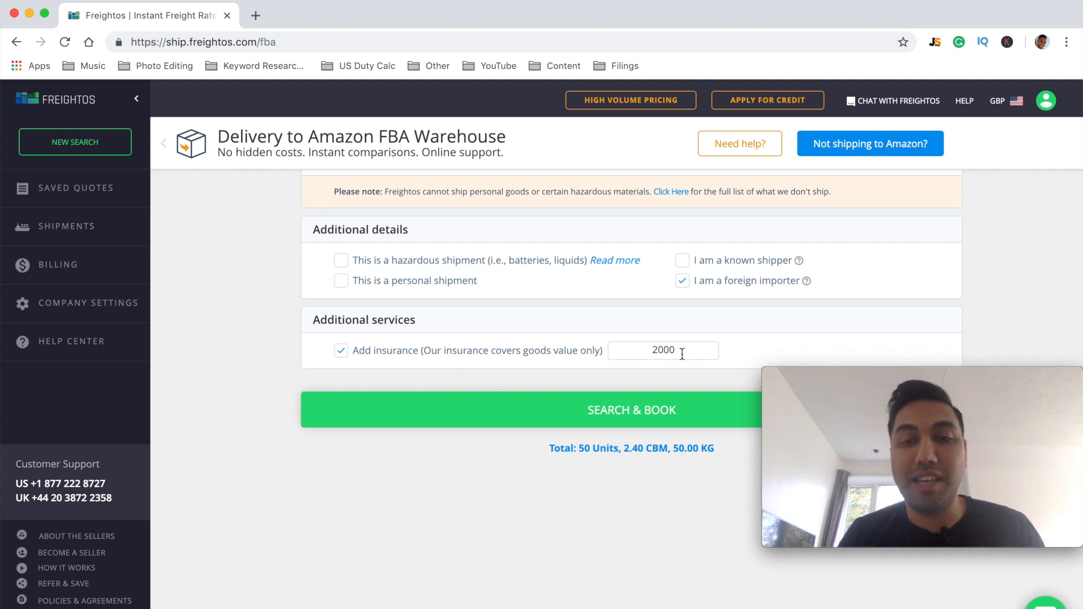
scroll(666, 362, "up", 1)
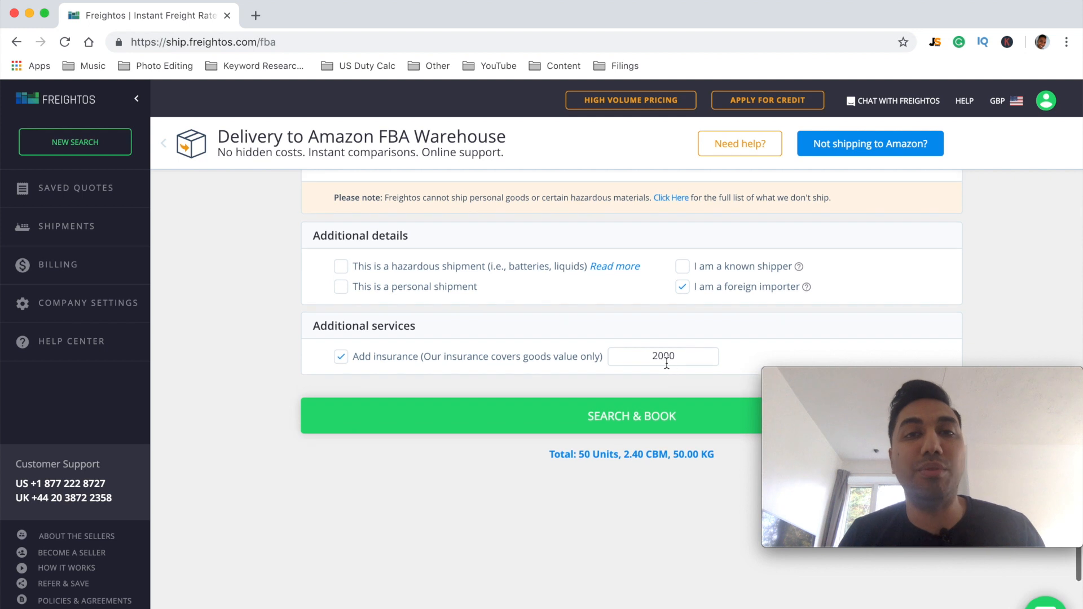
scroll(667, 364, "down", 3)
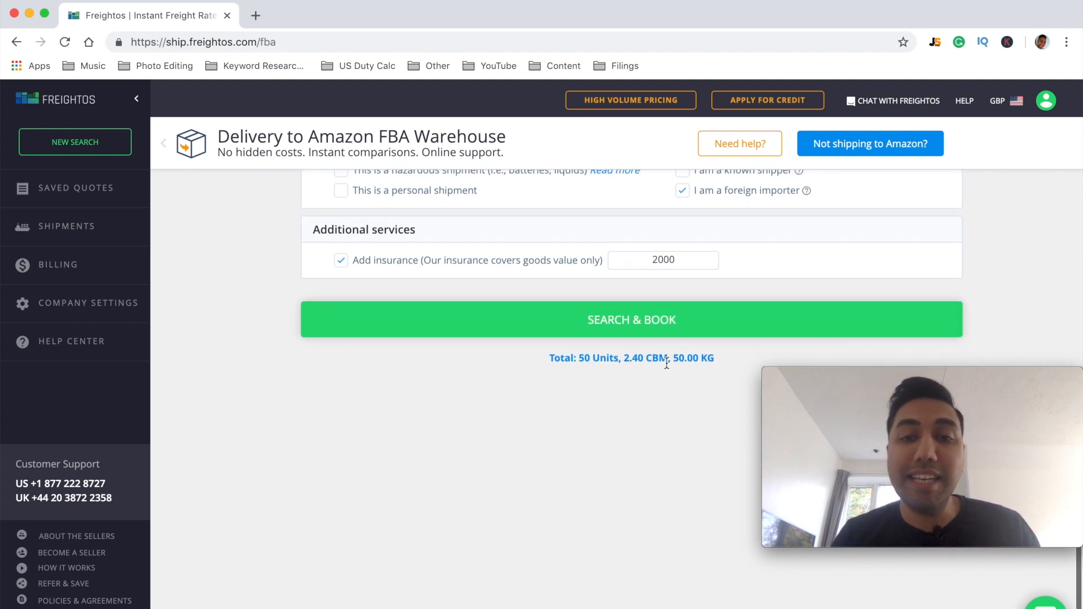
left_click(667, 315)
mouse_move(905, 451)
left_click_drag(906, 451, 913, 559)
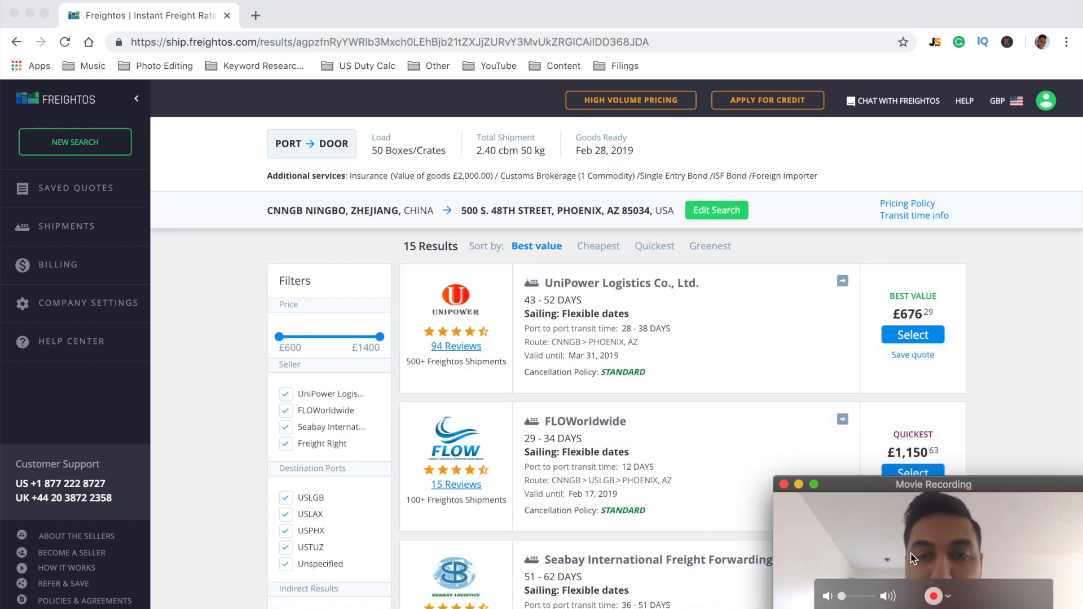
left_click(721, 421)
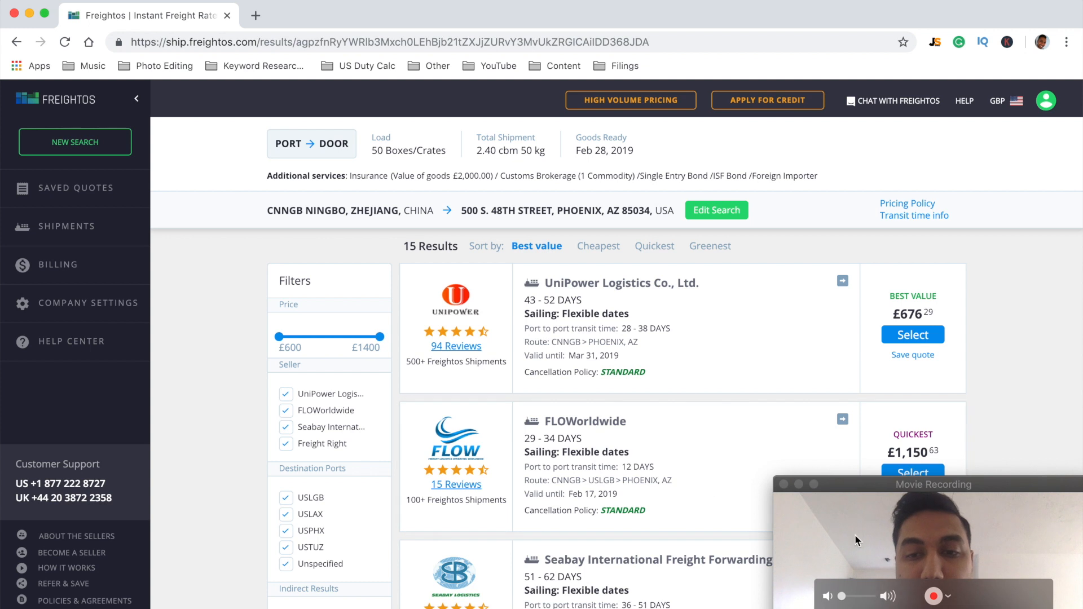
Review the best value freight quotes, sort the results by Cheapest and compare the sellers' prices and transit times
scroll(395, 405, "down", 1)
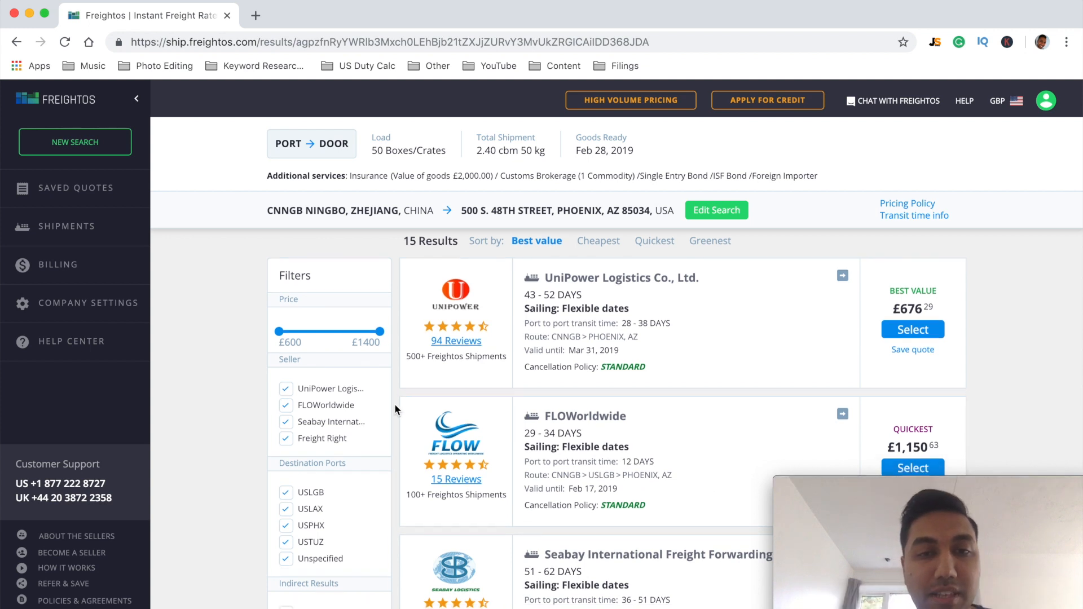
scroll(395, 410, "down", 1)
scroll(395, 410, "up", 1)
scroll(395, 411, "up", 1)
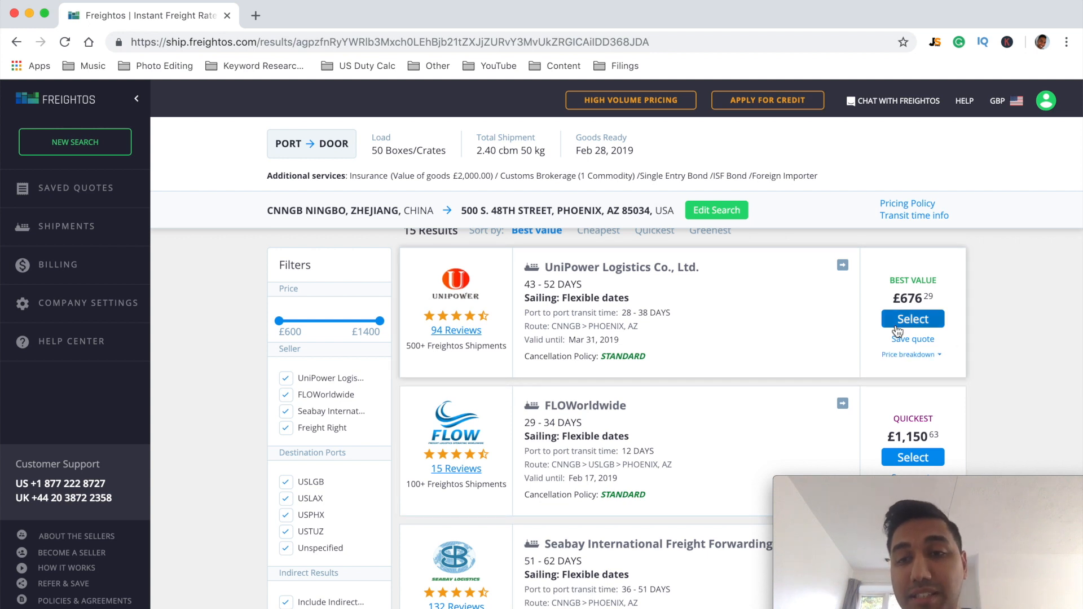
scroll(897, 331, "down", 1)
scroll(654, 288, "up", 1)
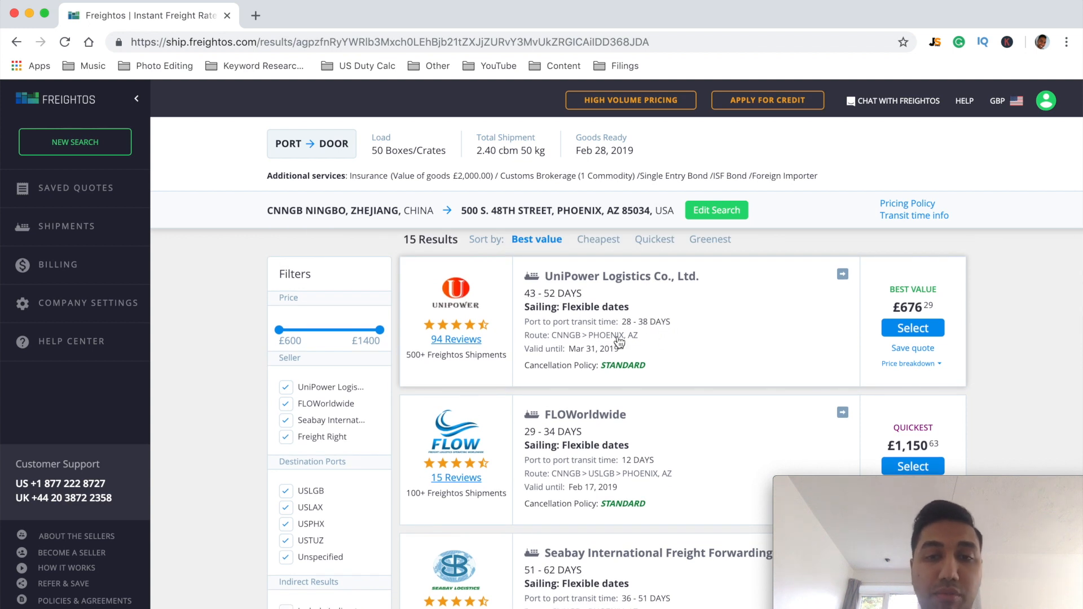
scroll(684, 351, "up", 1)
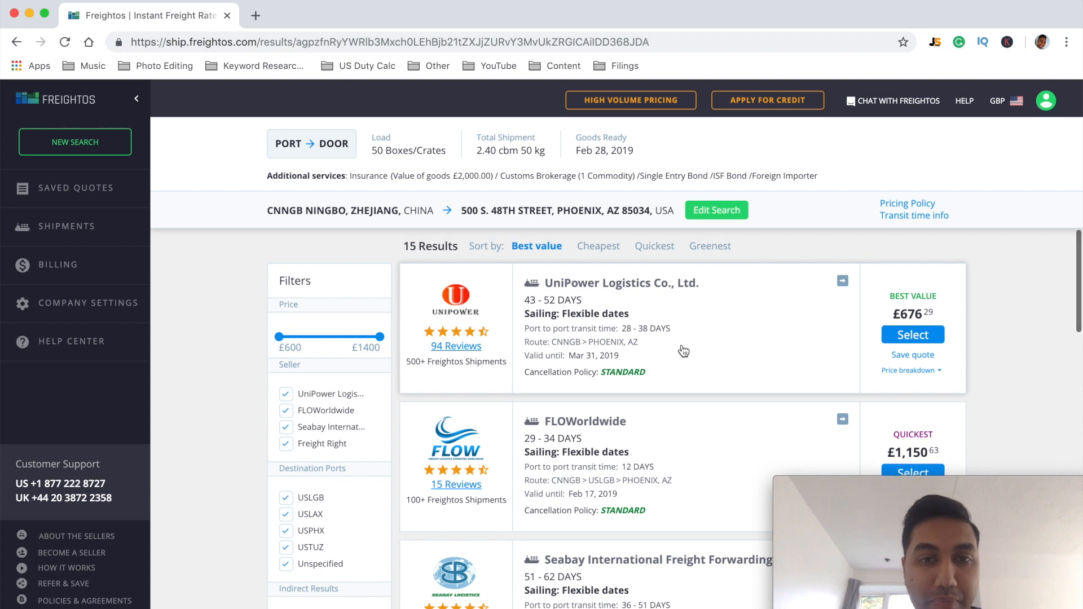
left_click(593, 248)
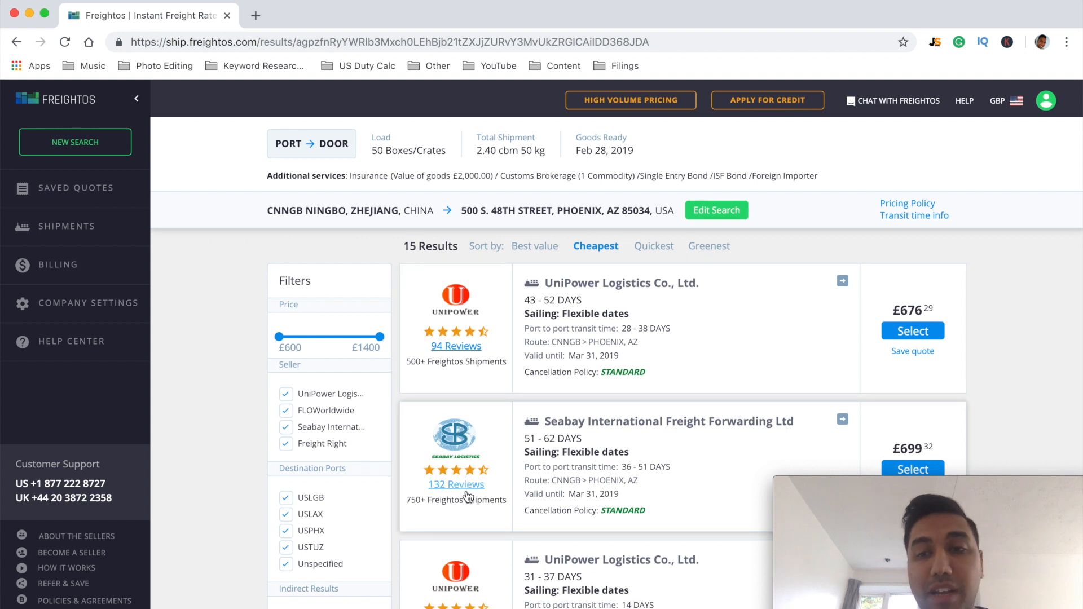
mouse_move(941, 357)
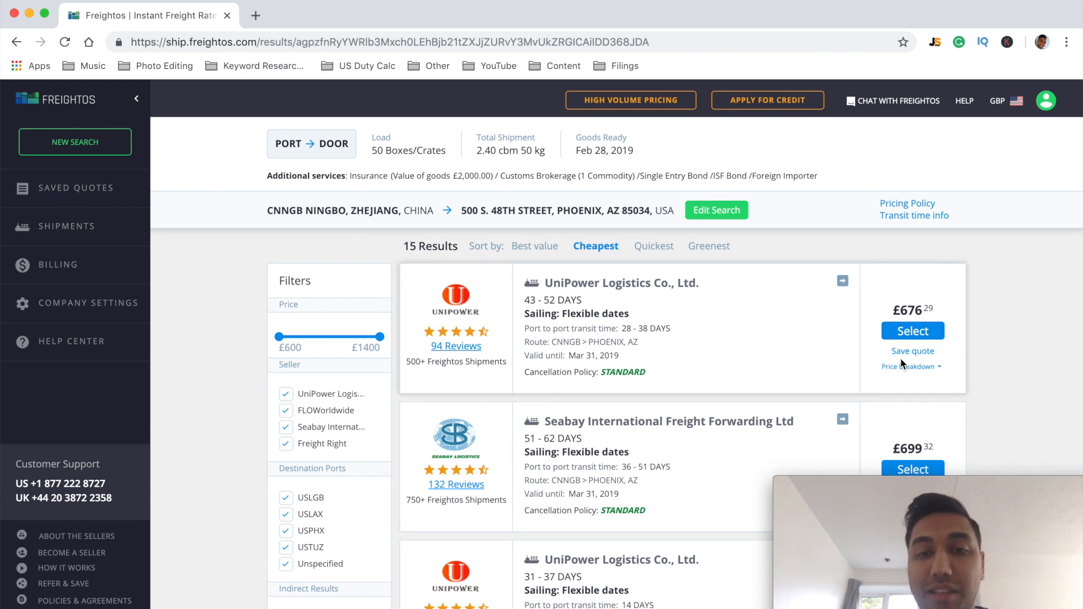
scroll(484, 359, "down", 1)
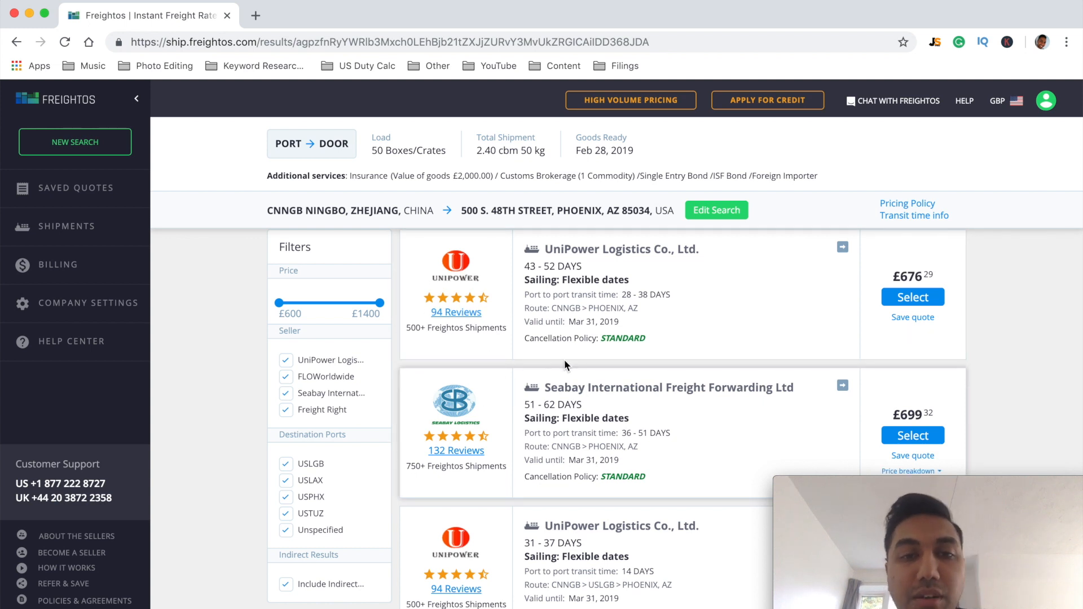
scroll(715, 299, "up", 1)
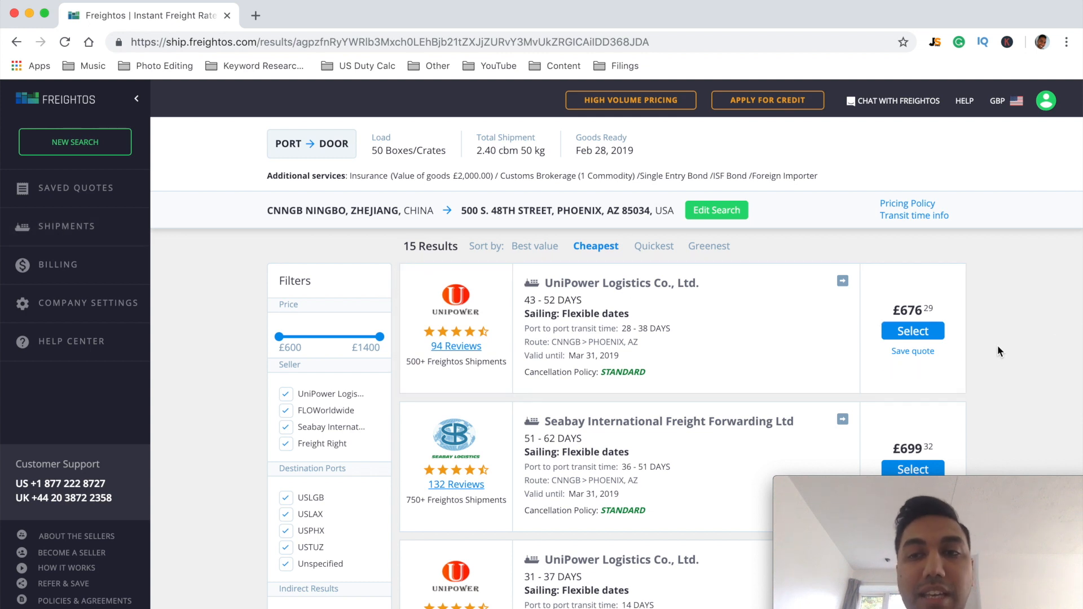
Open the price breakdown of the cheapest UniPower Logistics quote and review its origin, freight, insurance and bond charges
scroll(987, 342, "down", 1)
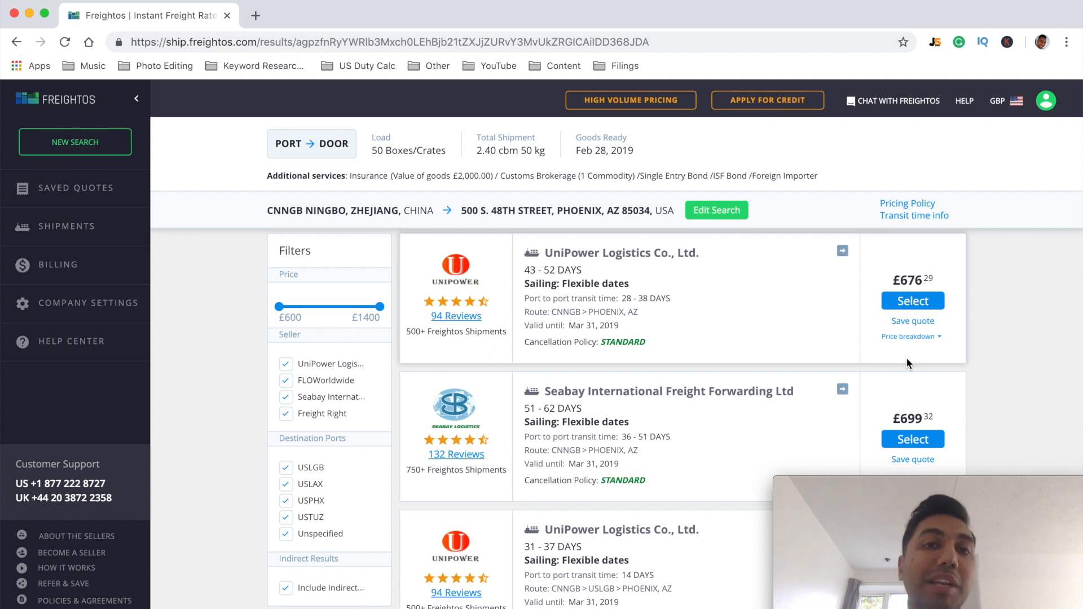
left_click(939, 337)
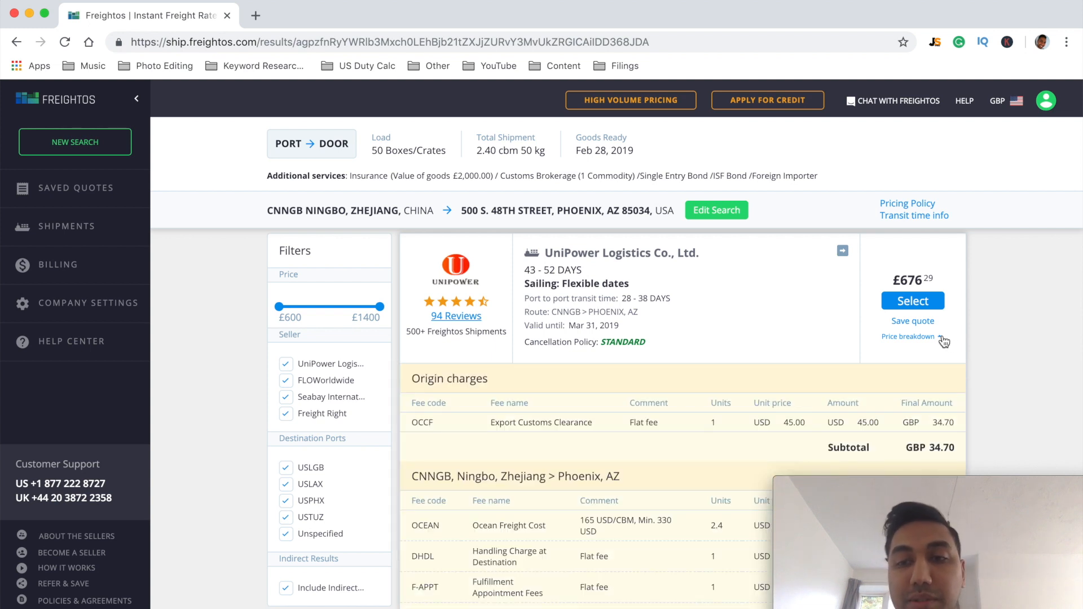
scroll(925, 369, "down", 5)
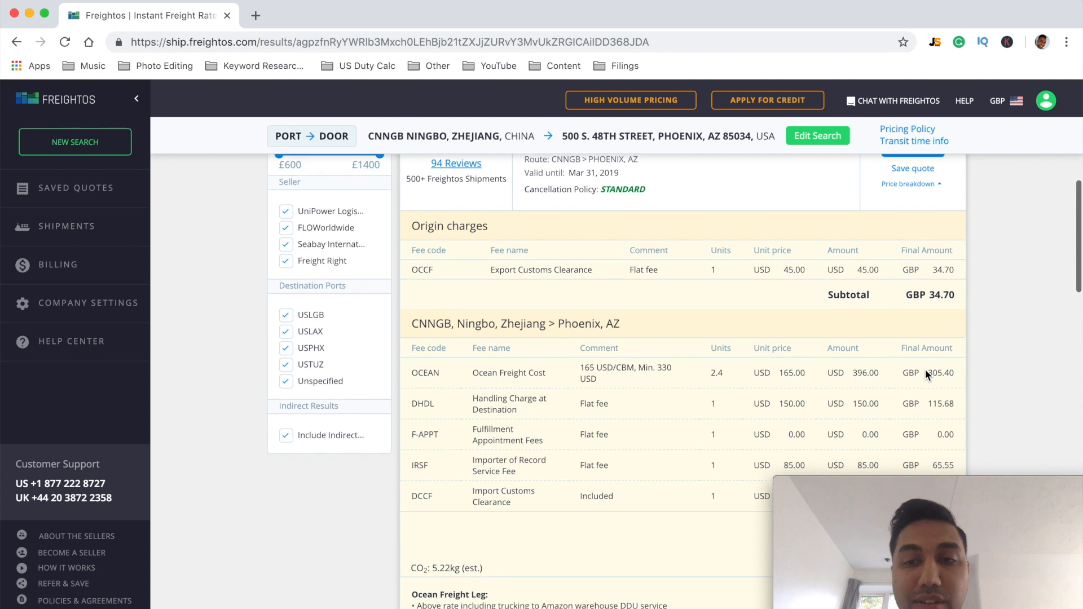
scroll(926, 370, "down", 4)
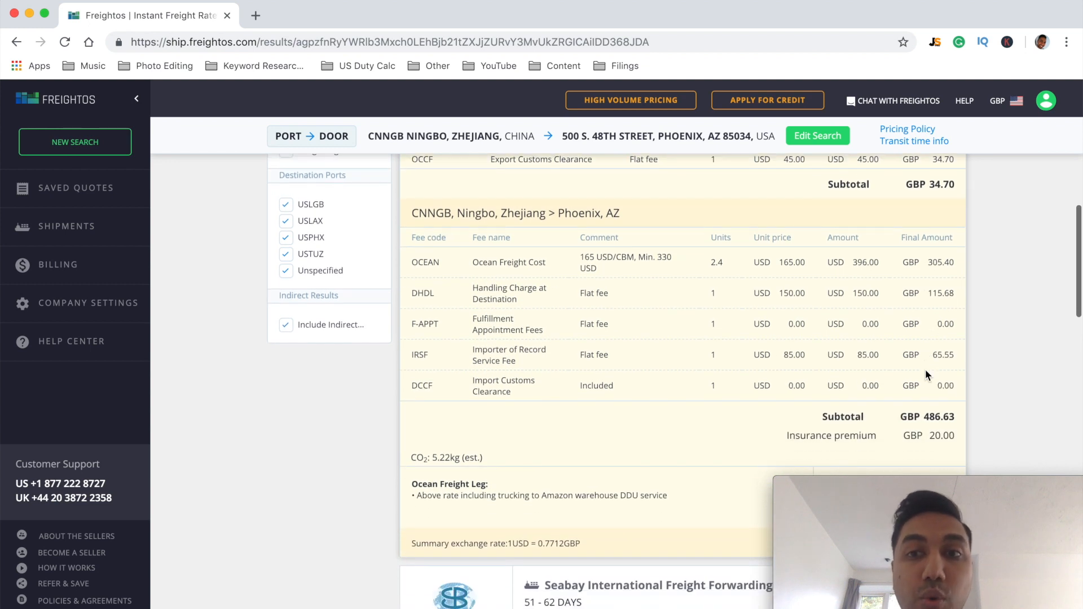
scroll(925, 370, "down", 4)
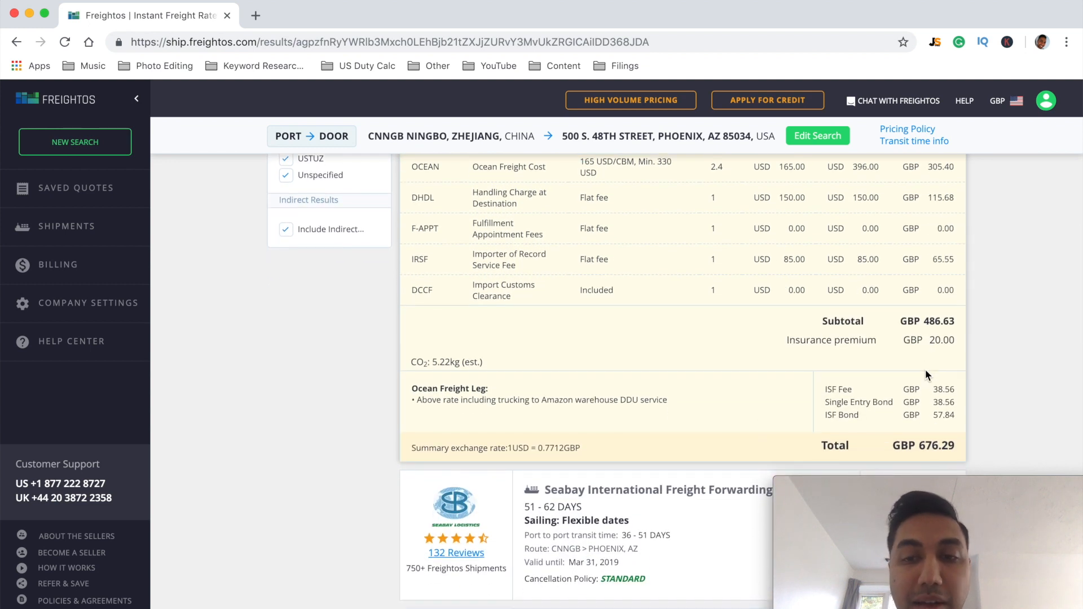
scroll(925, 370, "up", 10)
left_click(912, 294)
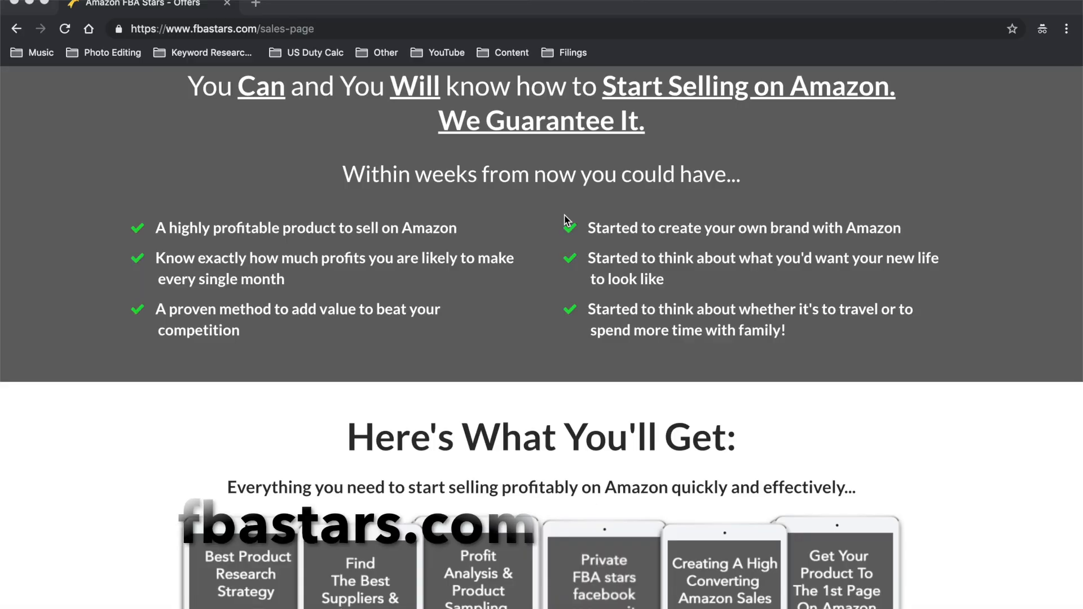
scroll(566, 220, "down", 8)
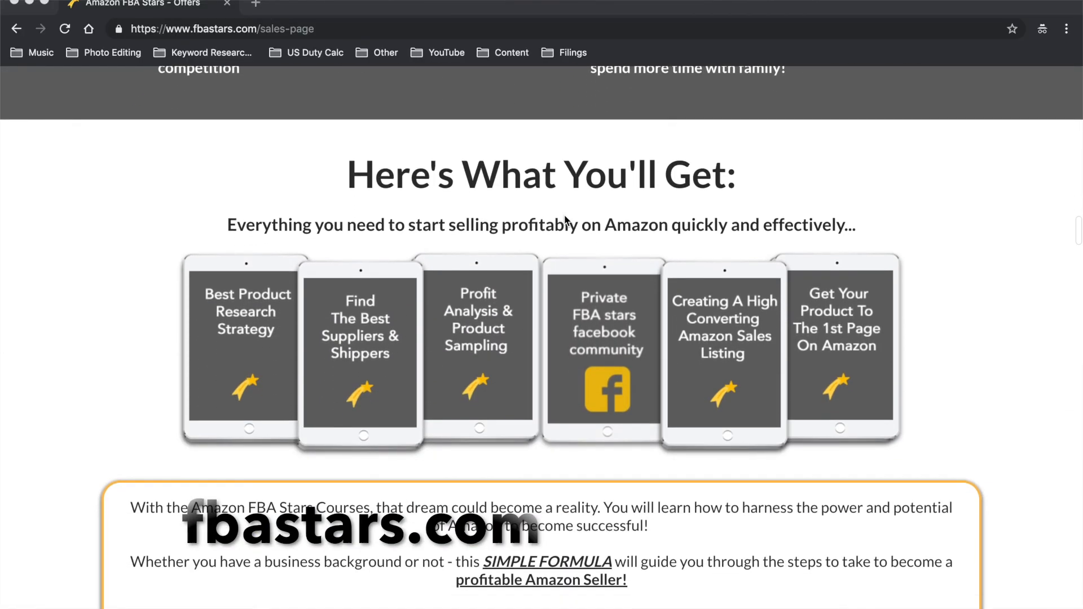
scroll(566, 220, "down", 11)
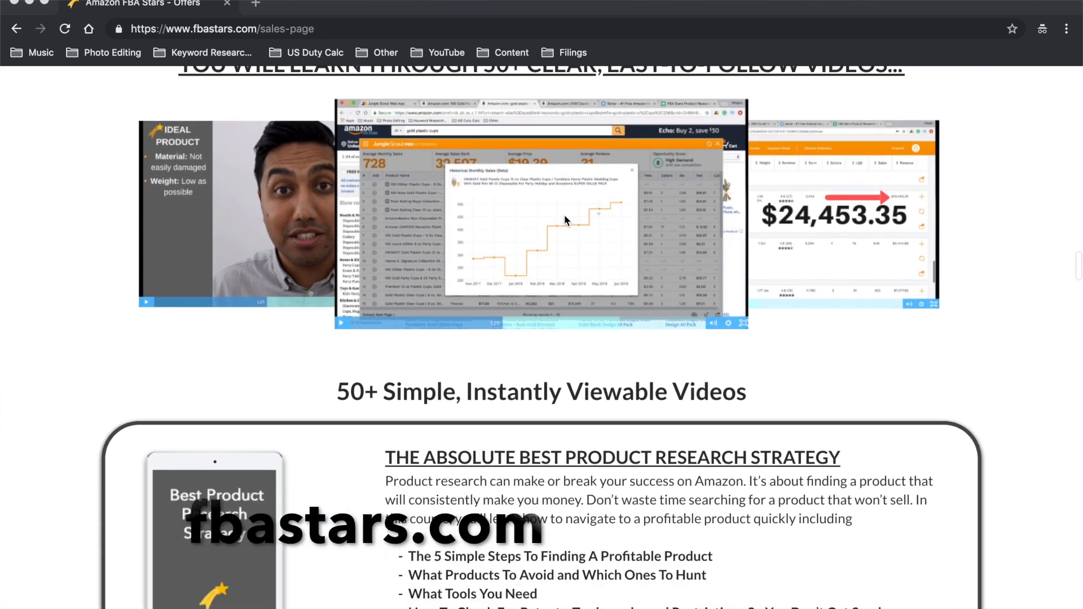
scroll(566, 220, "down", 6)
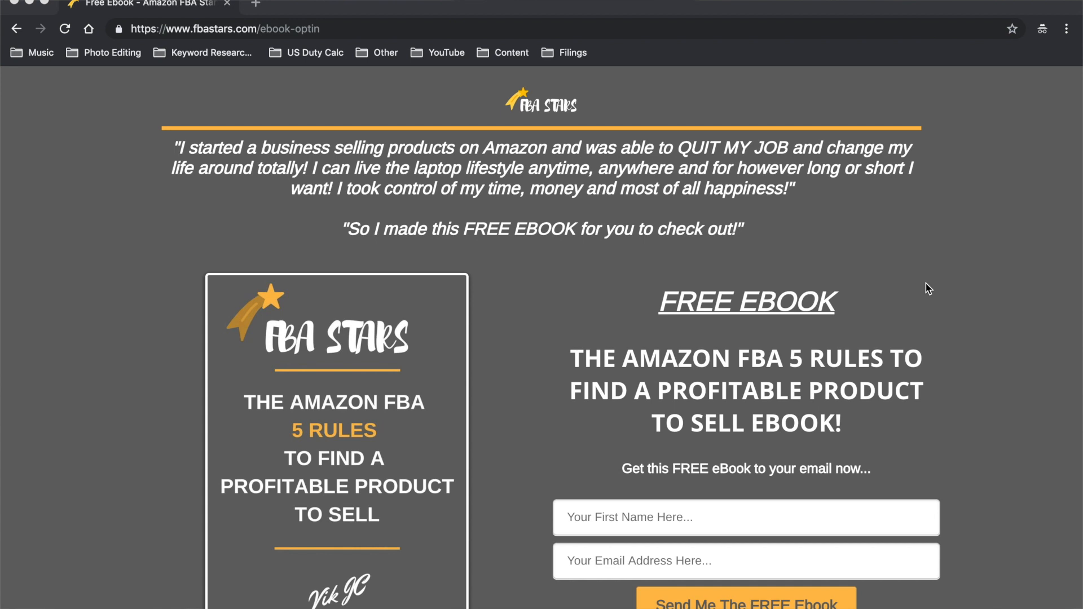
scroll(926, 284, "down", 3)
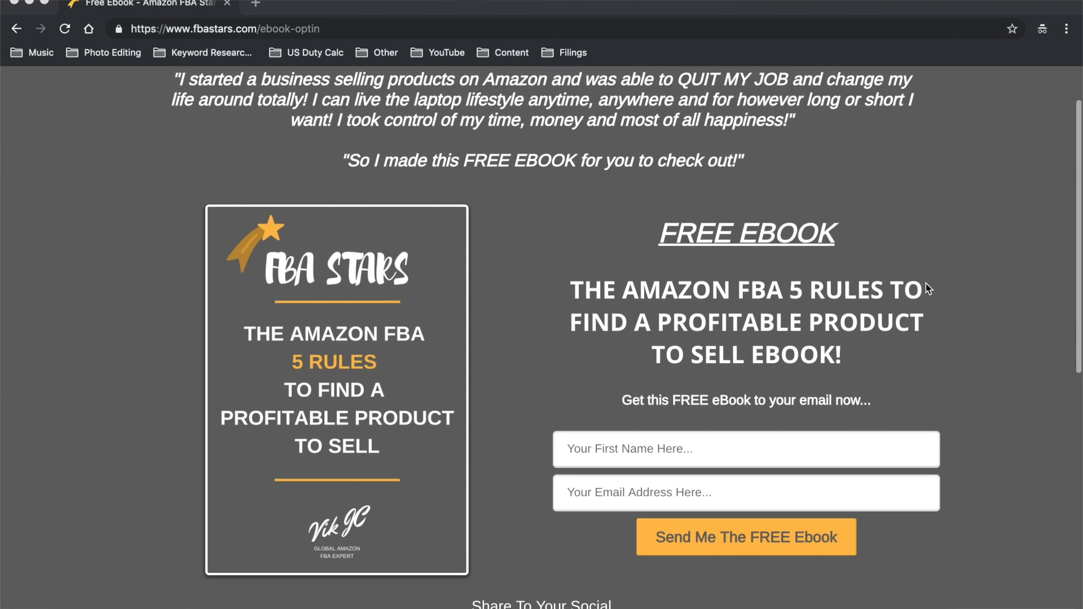